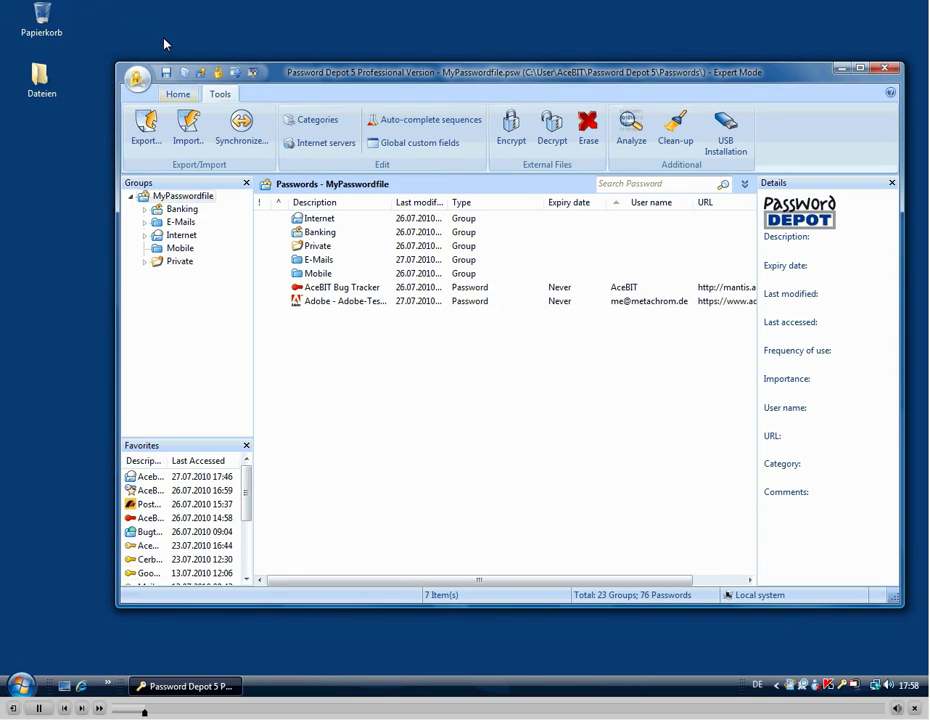
Look over the Home and Tools tabs, then turn Beginner Mode on and back off to Expert Mode.
click(189, 98)
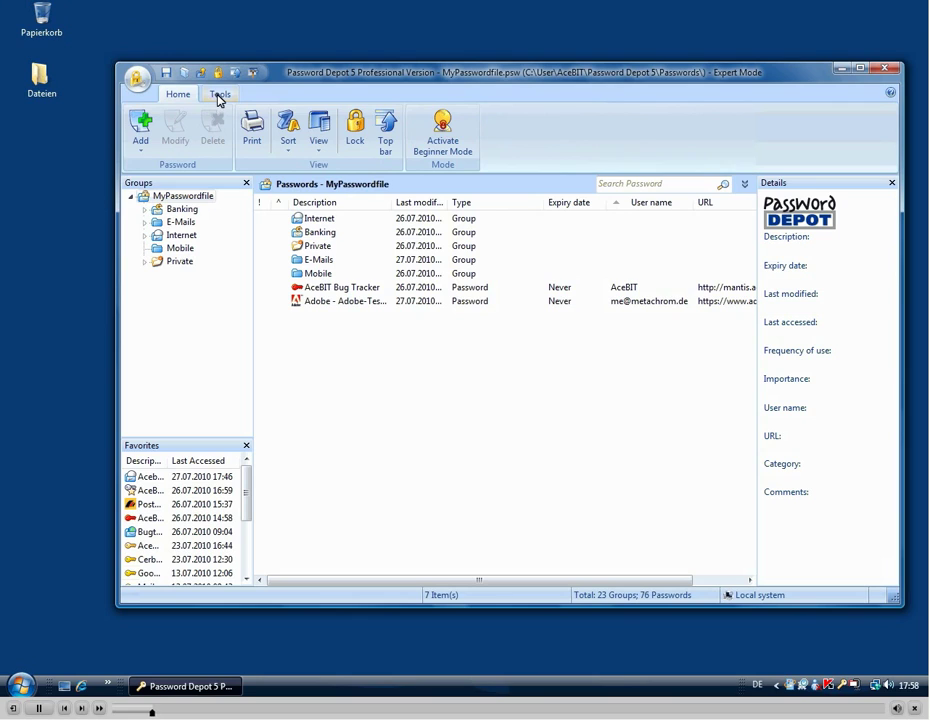
click(220, 98)
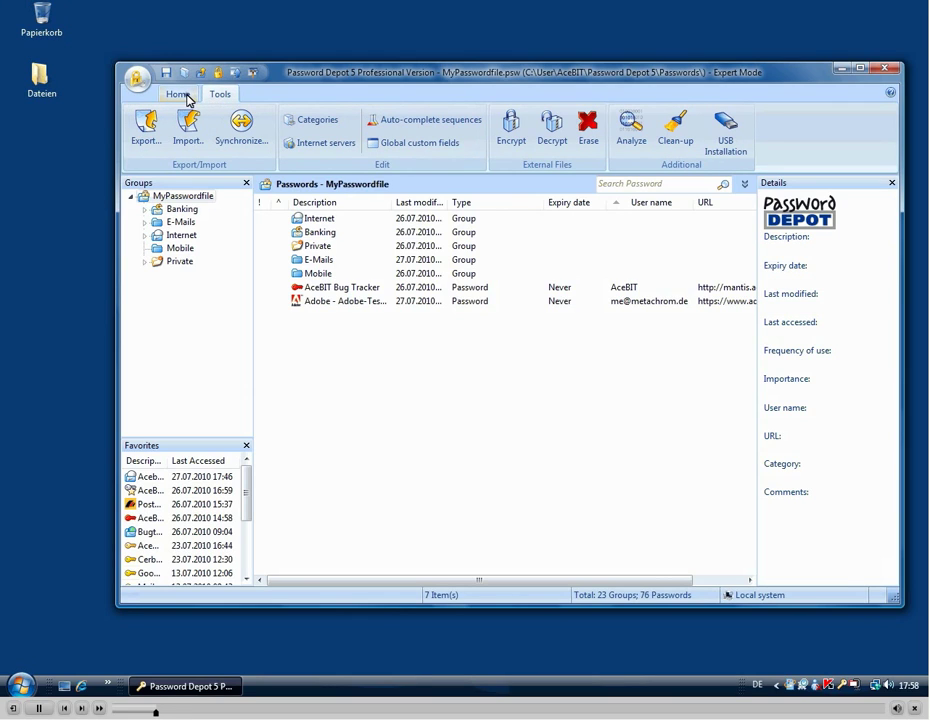
click(188, 98)
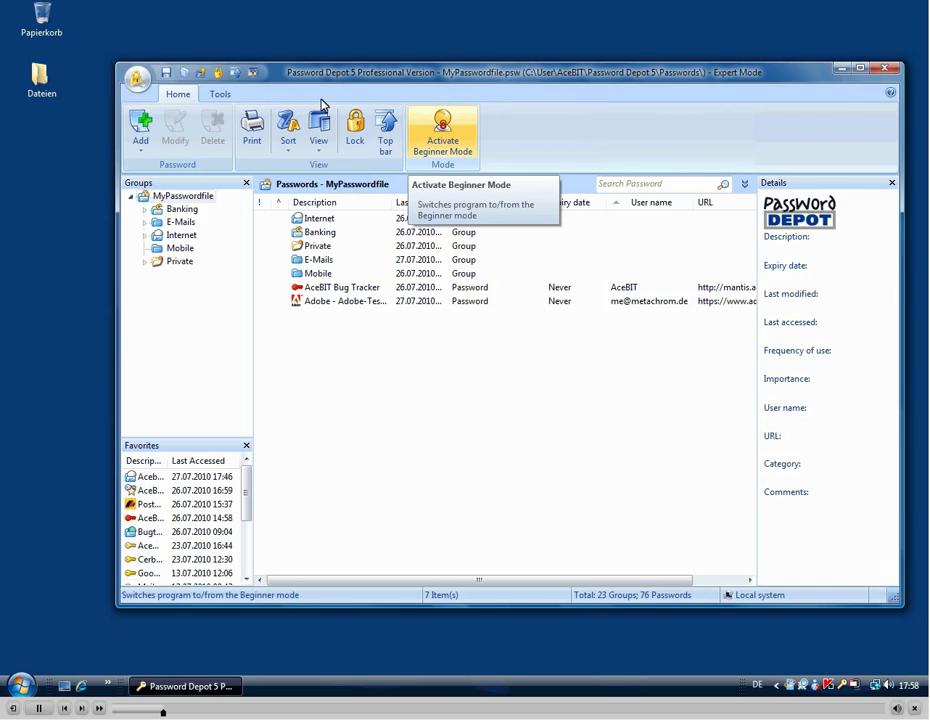
click(444, 146)
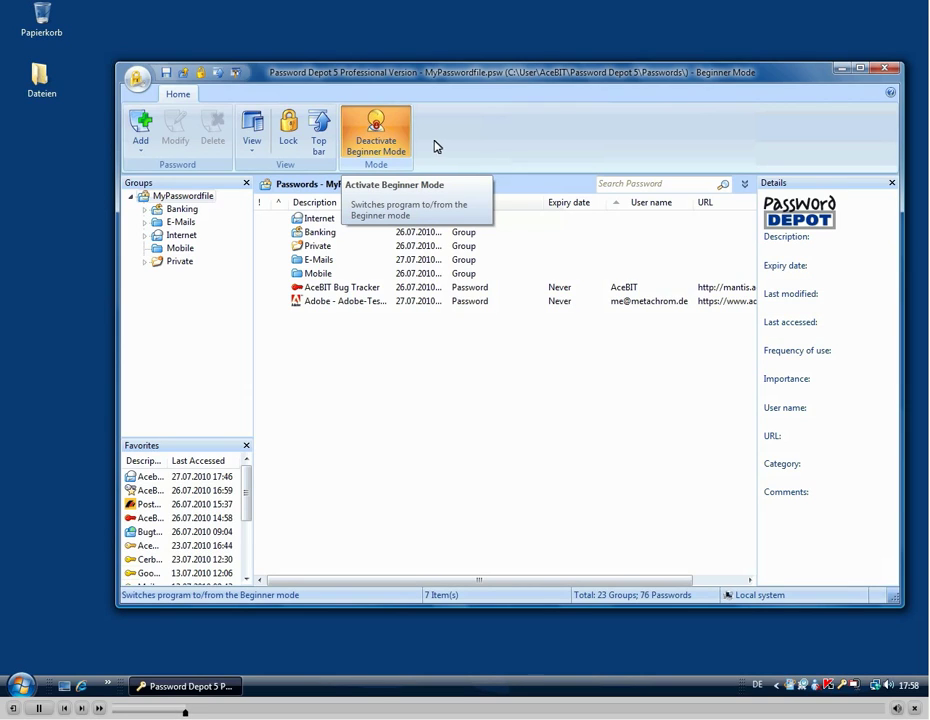
click(397, 145)
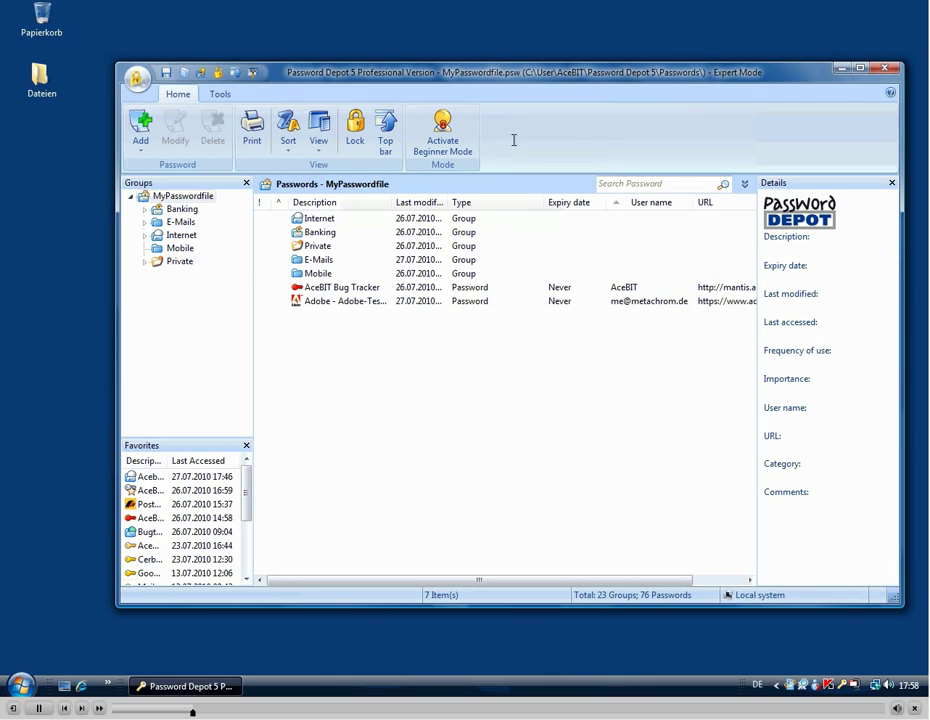
click(609, 182)
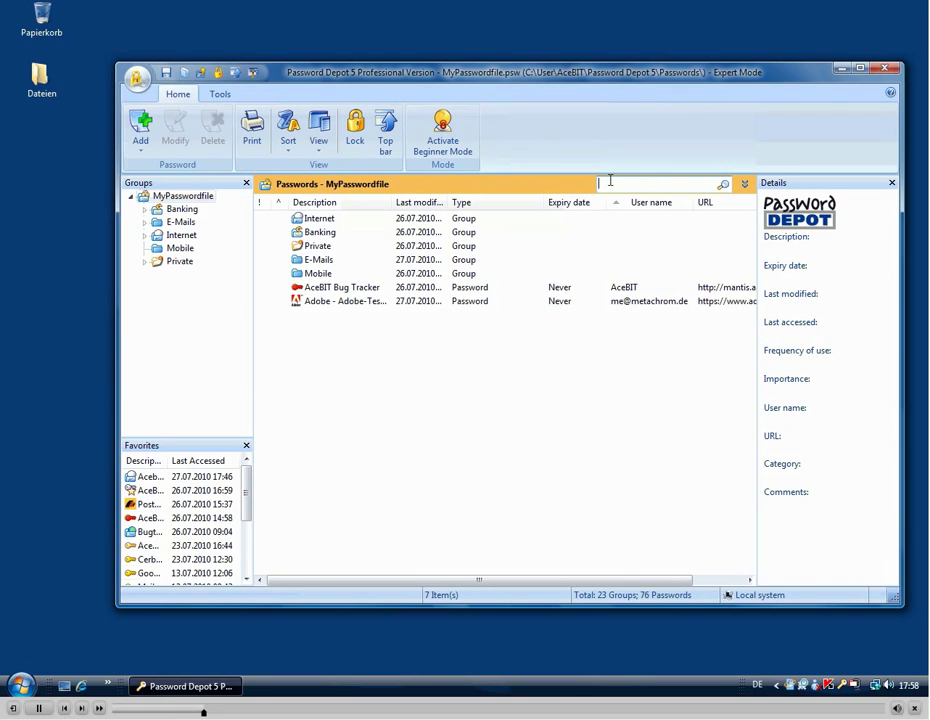
text(A)
text(n)
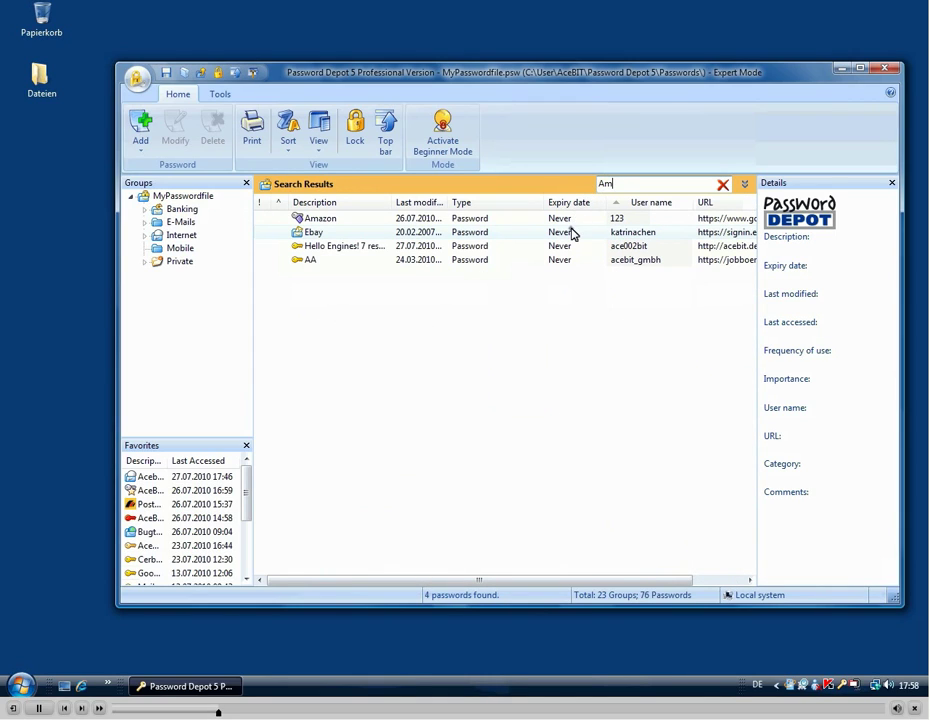
click(571, 232)
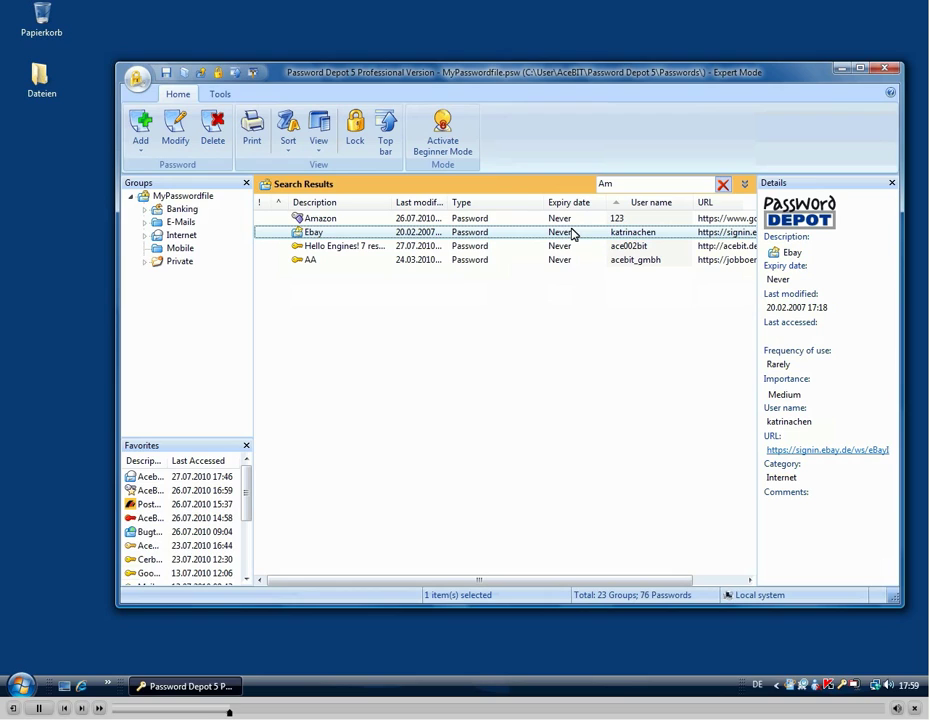
click(722, 185)
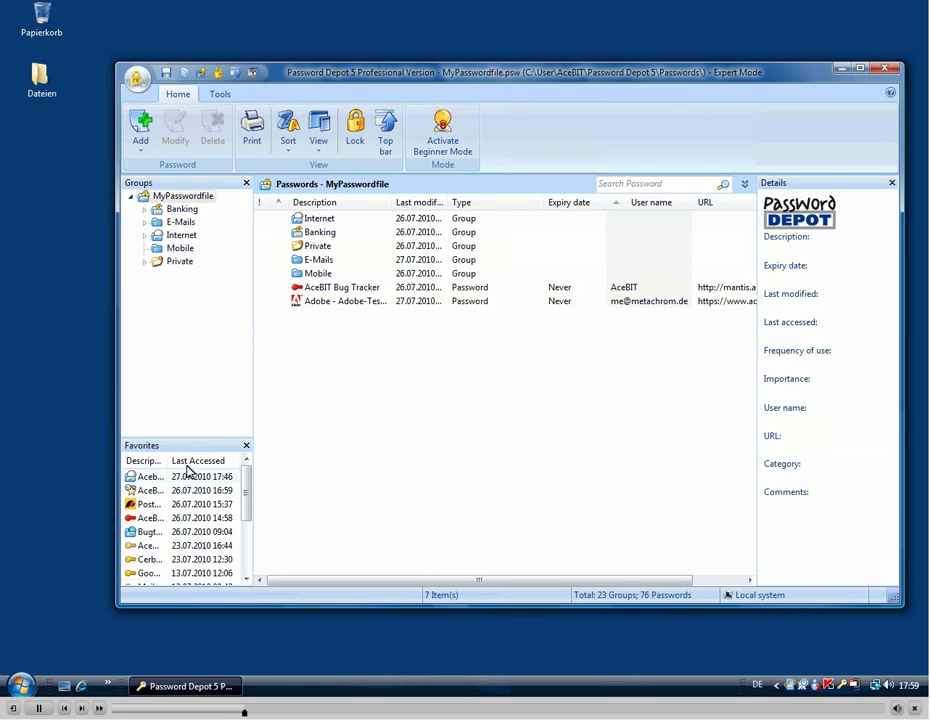
Select three Favorites entries, then drop down the Add button's list of entry types.
click(188, 478)
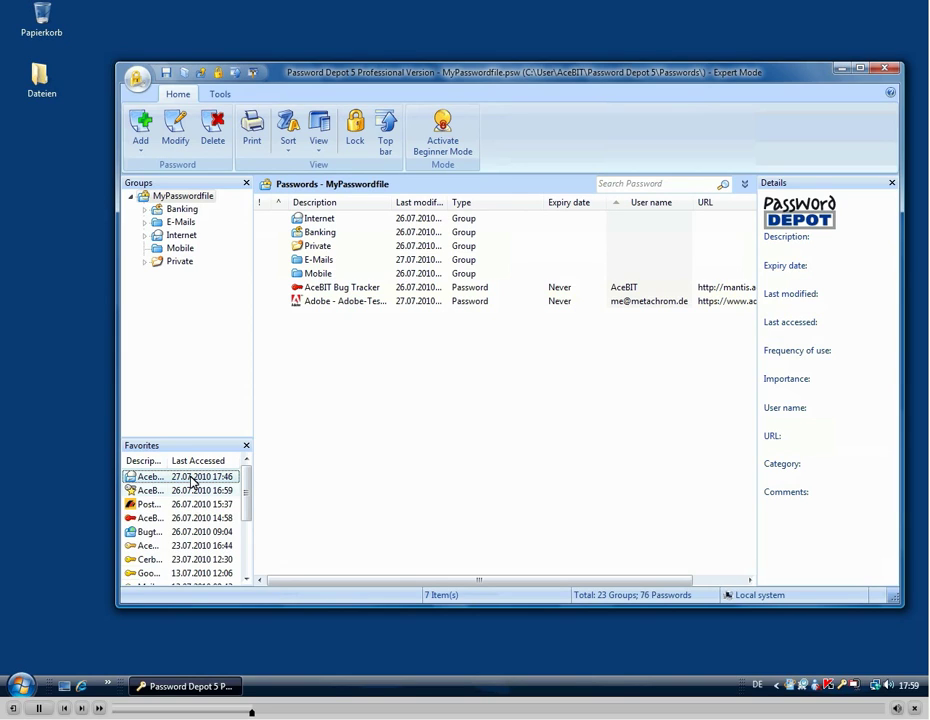
click(200, 490)
click(203, 504)
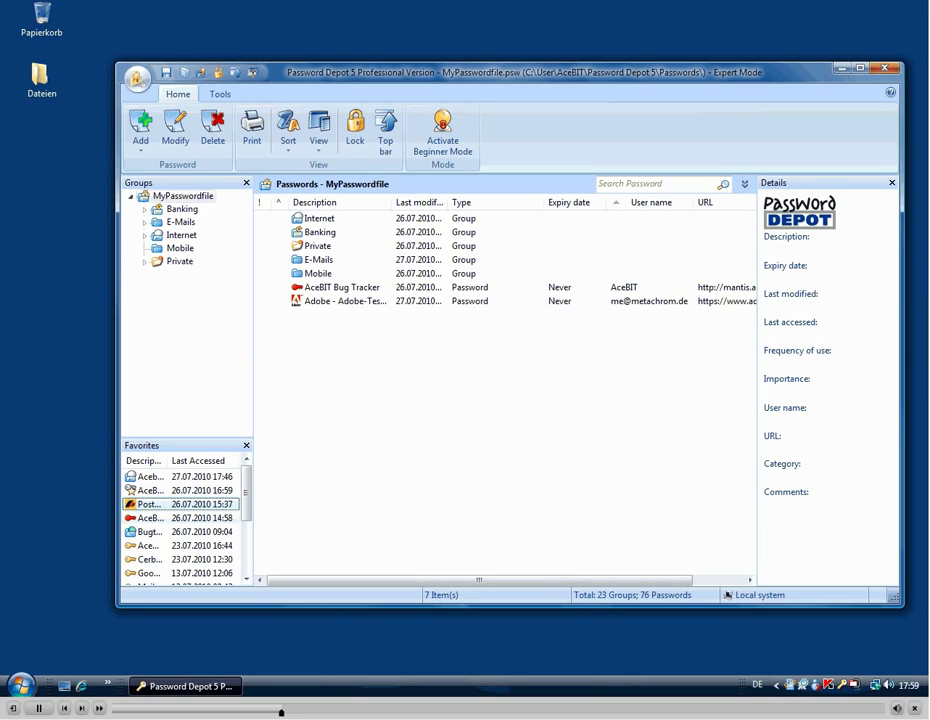
click(144, 148)
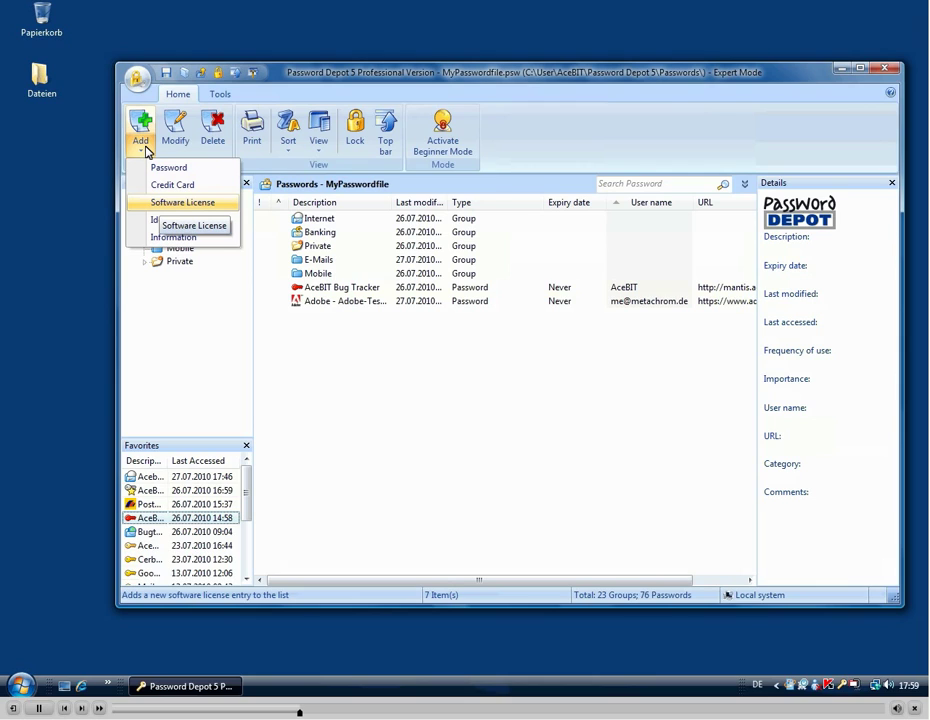
Start a Software License entry with description AceBIT, product WinSurvey and version 3.
click(160, 203)
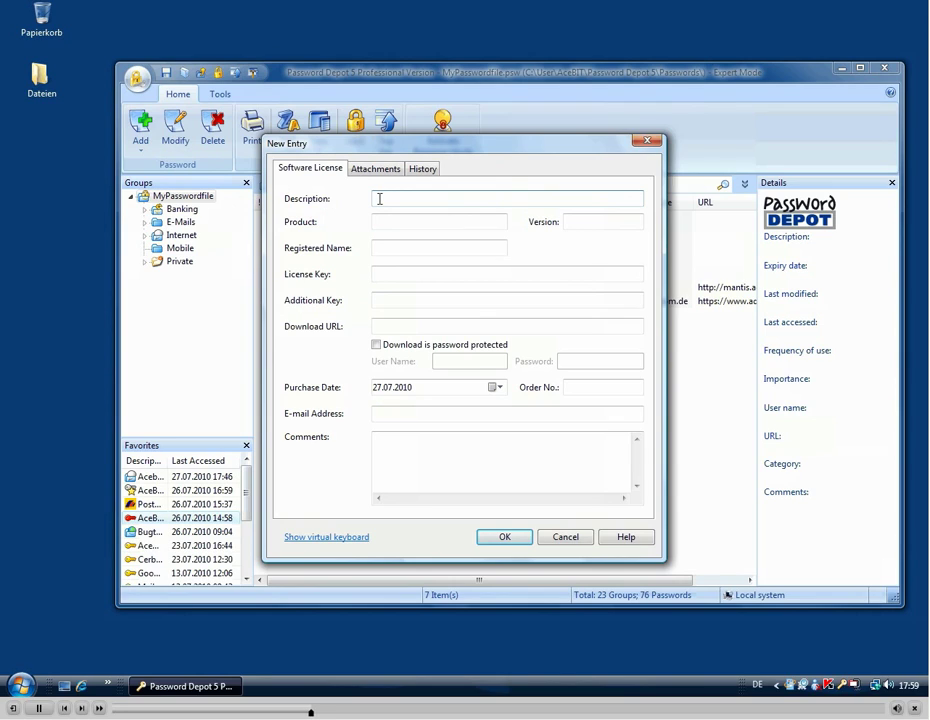
text(AceBIT)
click(398, 216)
text(Win)
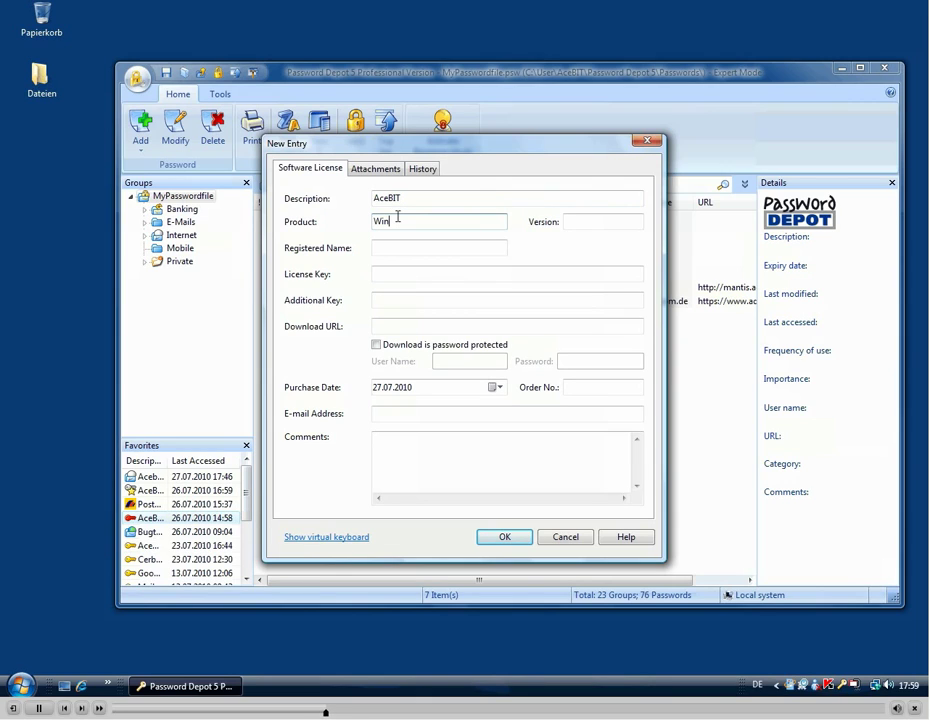
text(Survey)
click(583, 222)
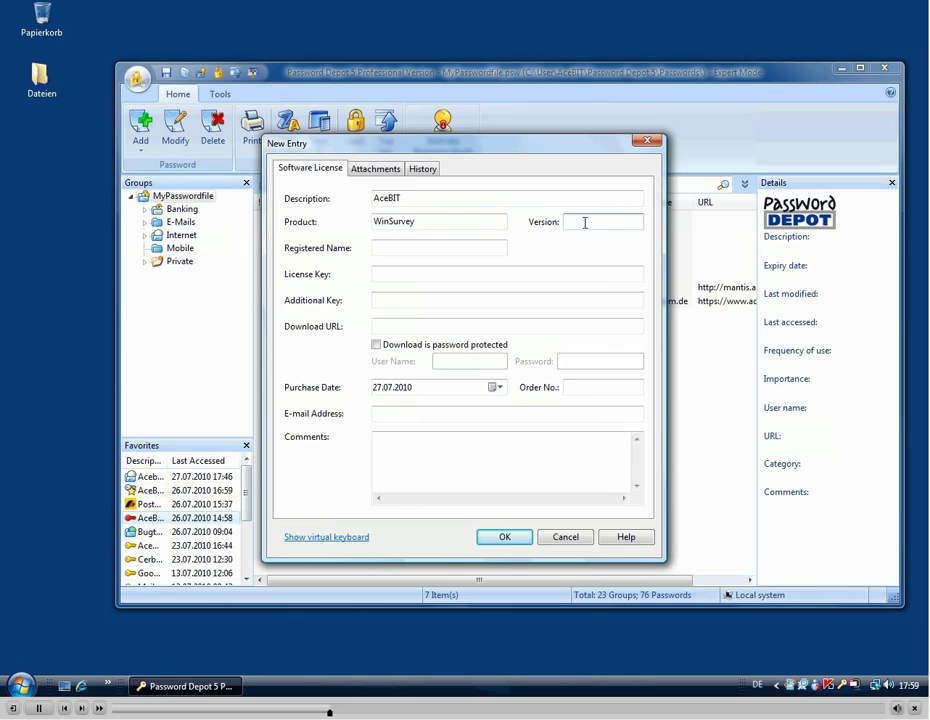
text(3)
Enter the registered name, paste in the license key via Einfügen, and save the entry.
click(442, 246)
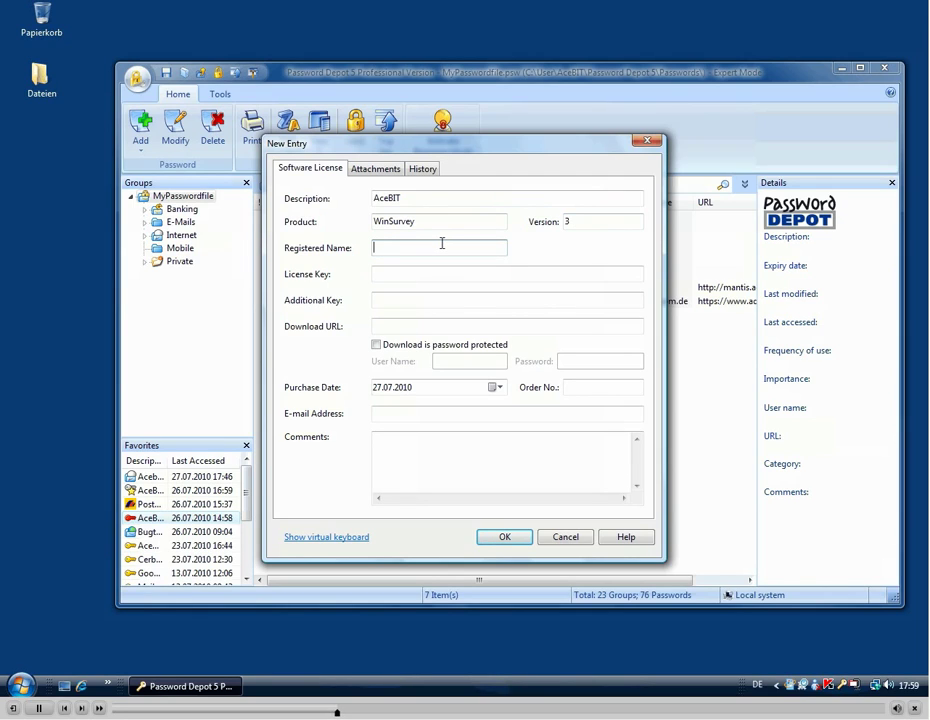
text(Anna)
click(414, 270)
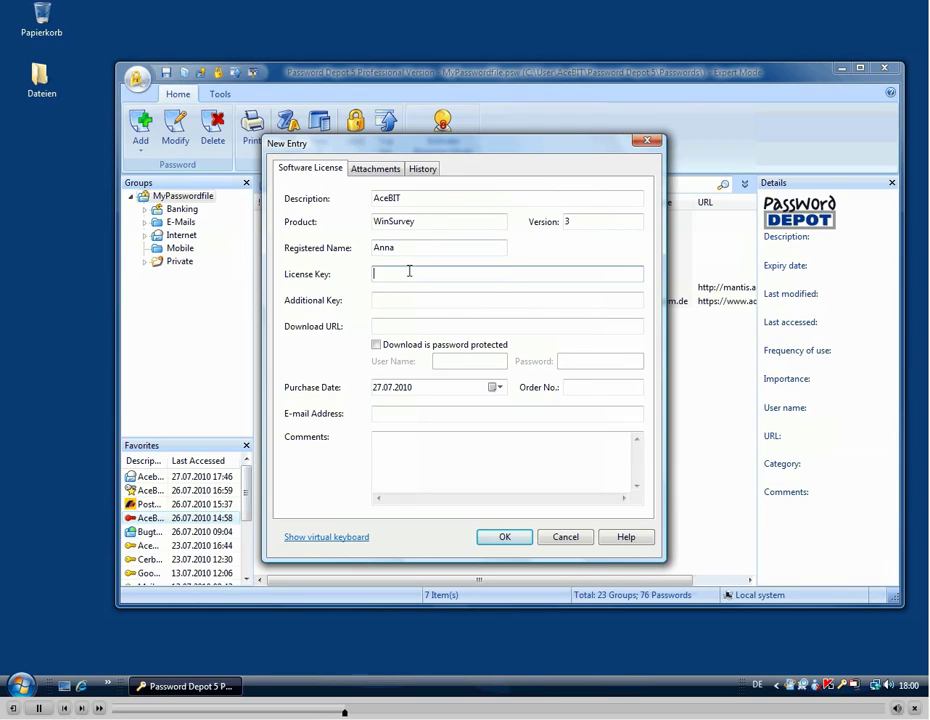
right_click(409, 275)
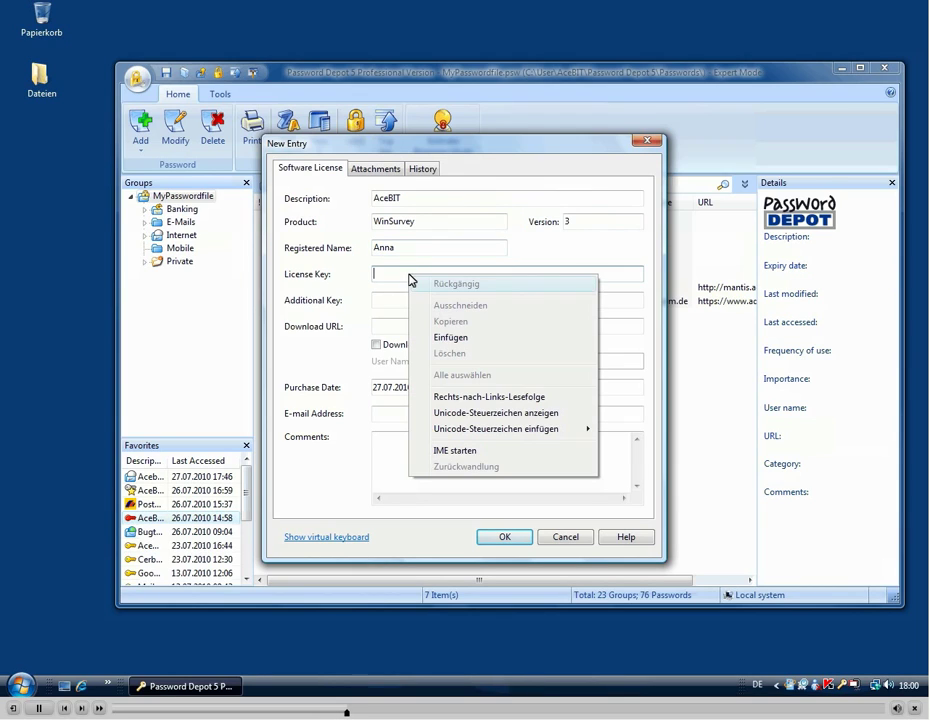
click(445, 337)
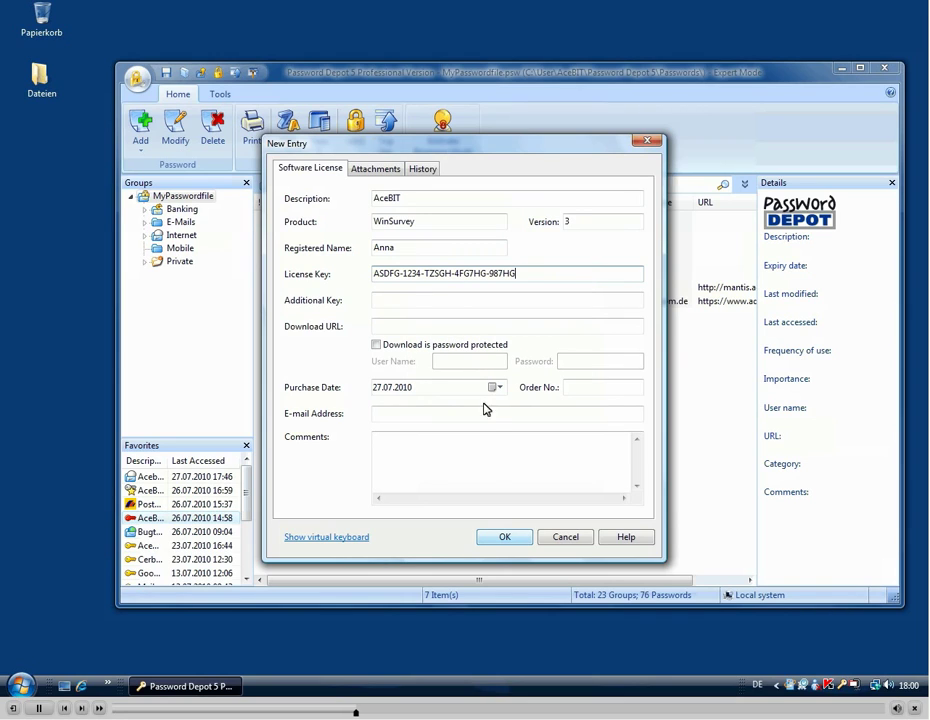
click(494, 537)
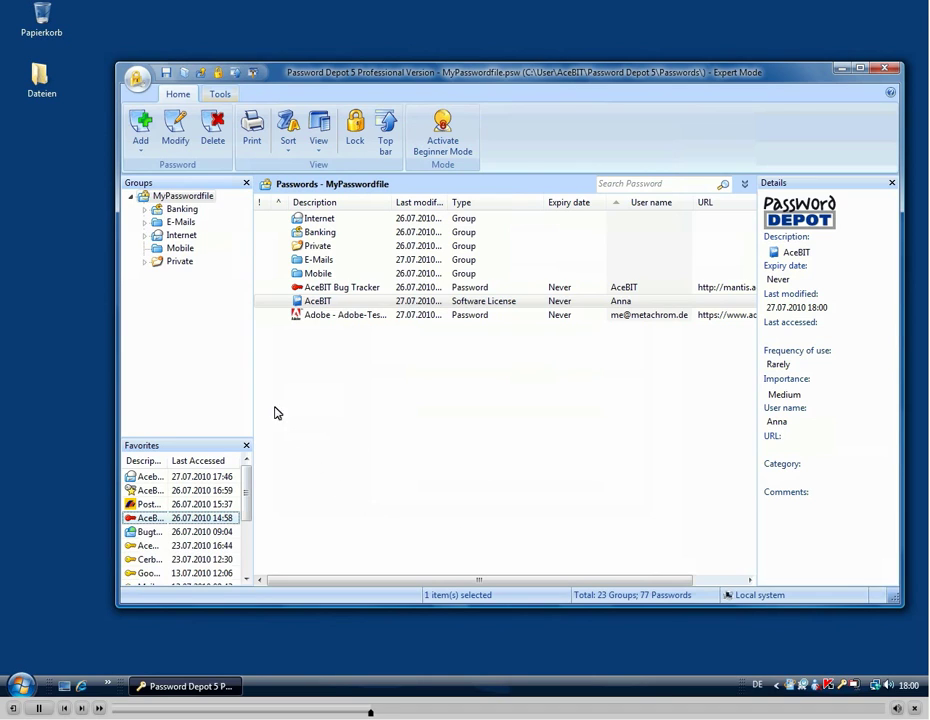
Switch to the Tools tab to reach the Global custom fields command.
click(218, 94)
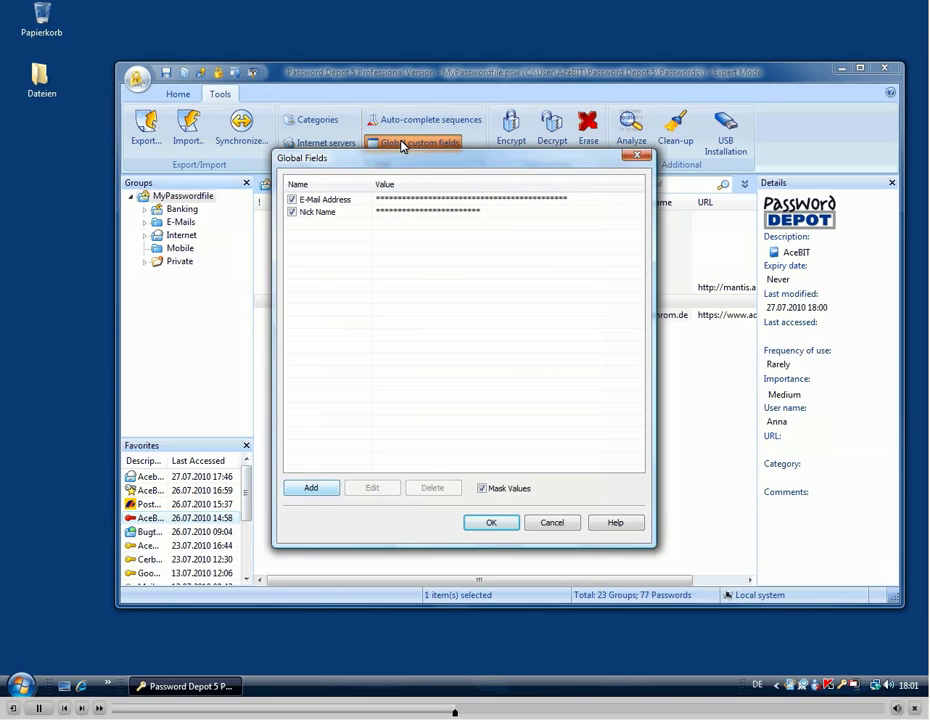
Add the Account Name/ID global field with value AceBIT, toggle its top-bar display, and save.
click(311, 489)
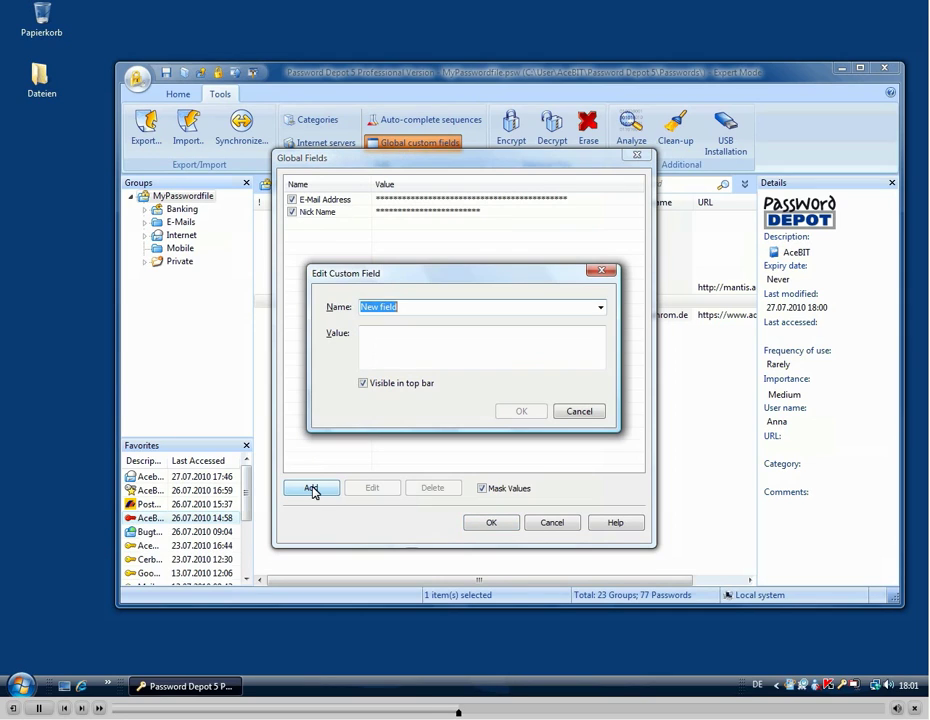
click(602, 307)
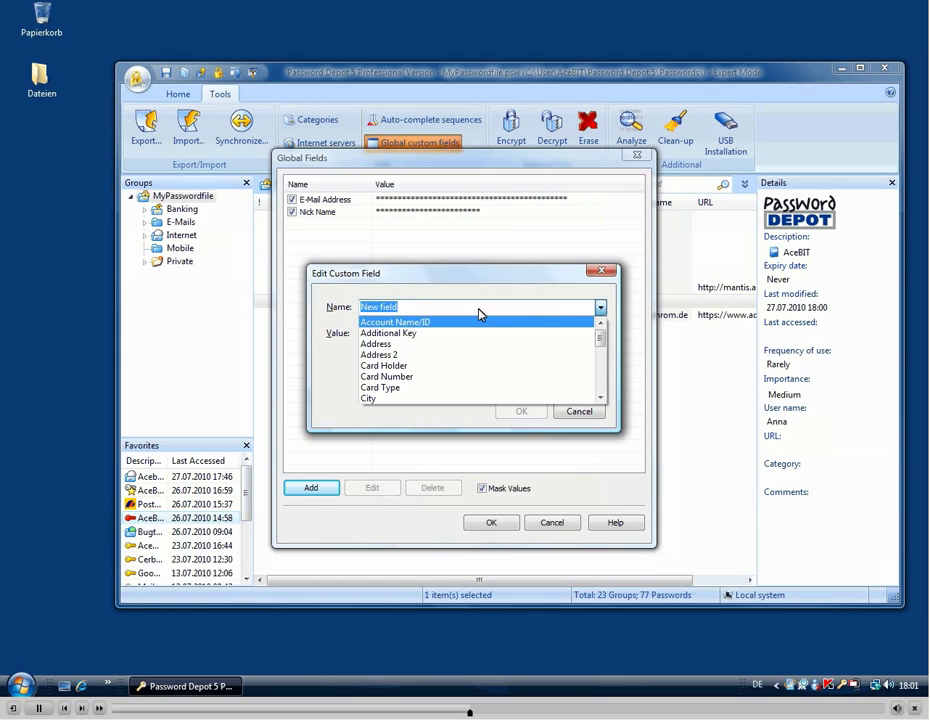
click(453, 322)
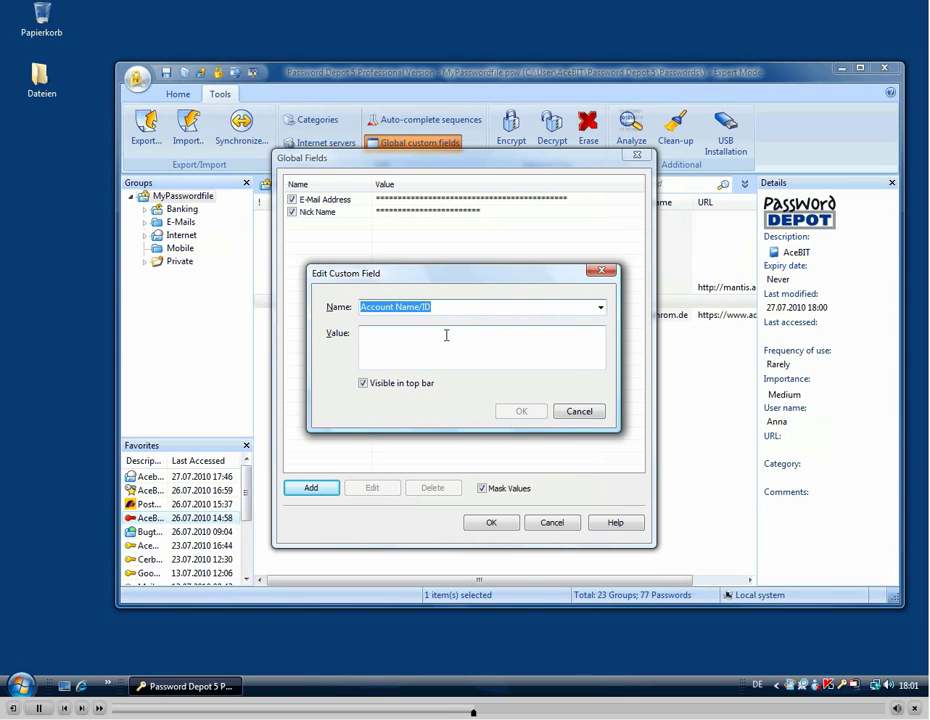
click(446, 346)
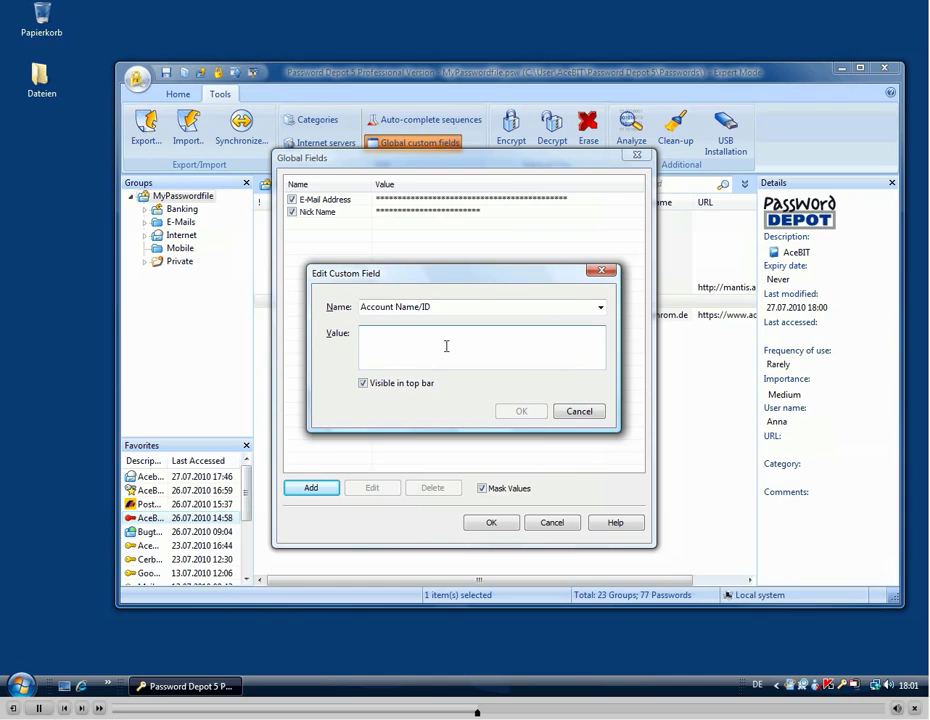
text(AceB)
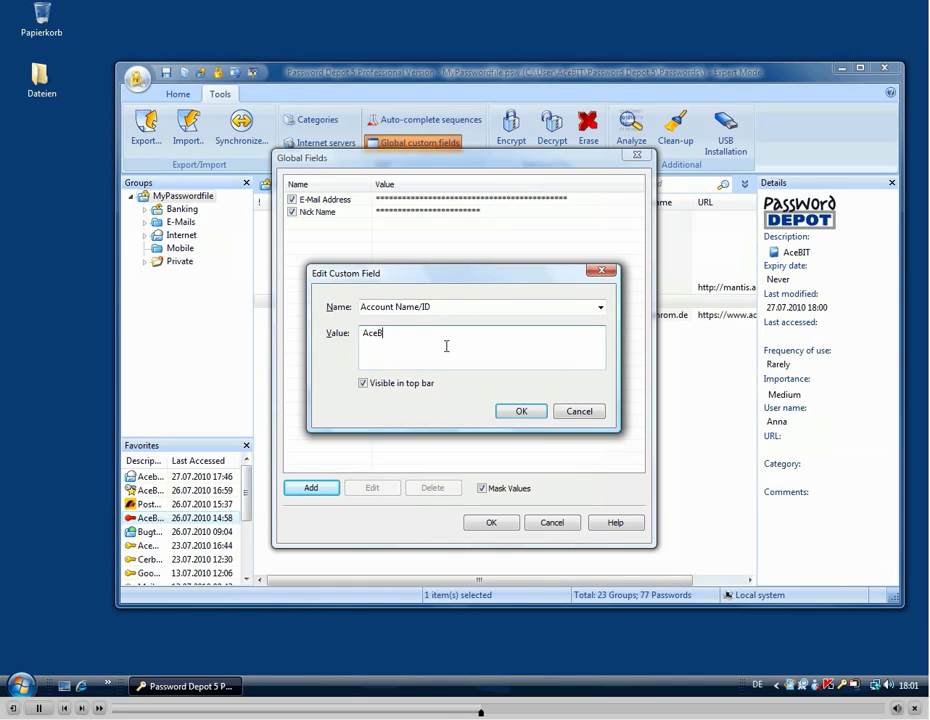
text(IT)
click(363, 384)
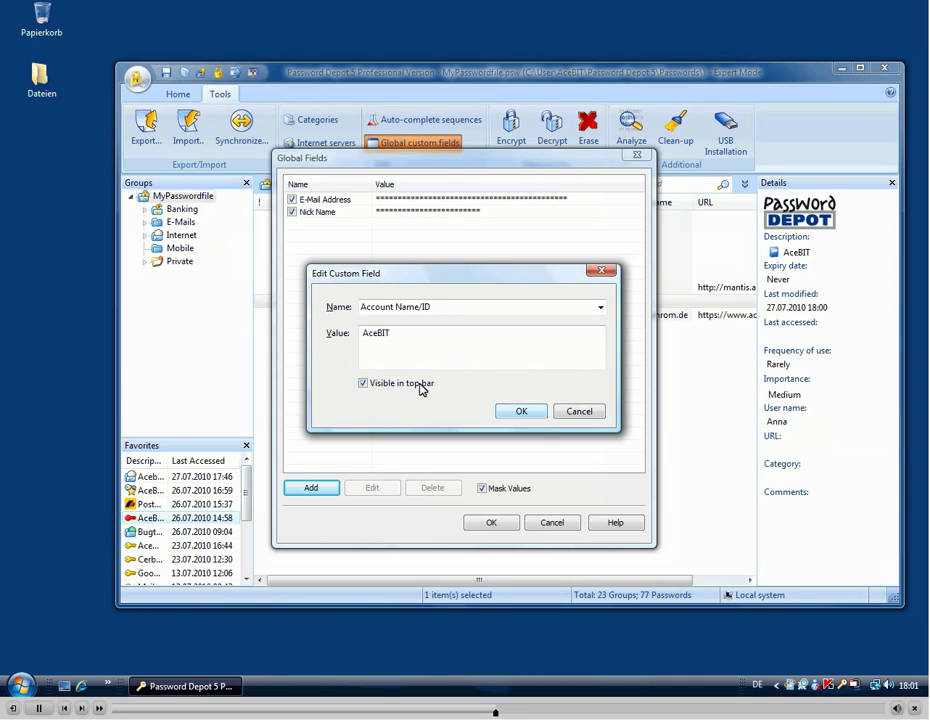
click(524, 412)
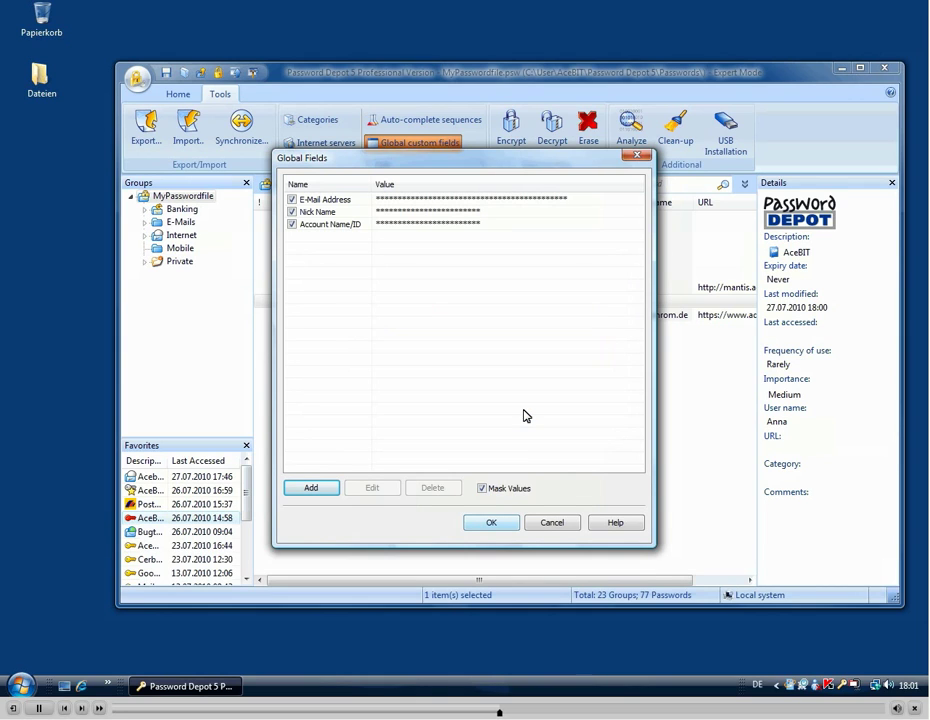
click(483, 527)
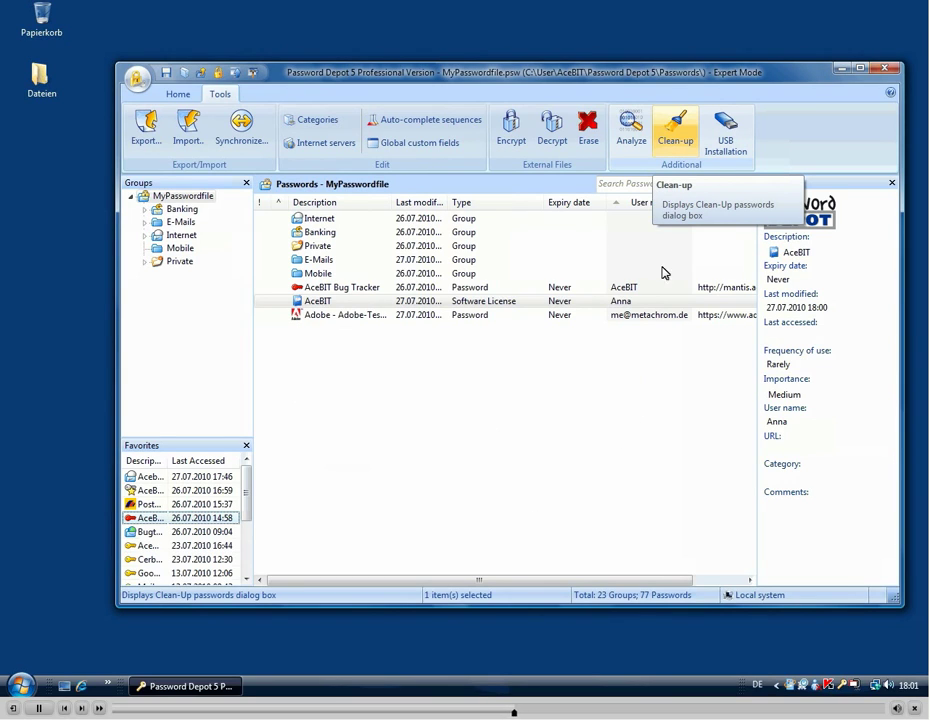
click(670, 145)
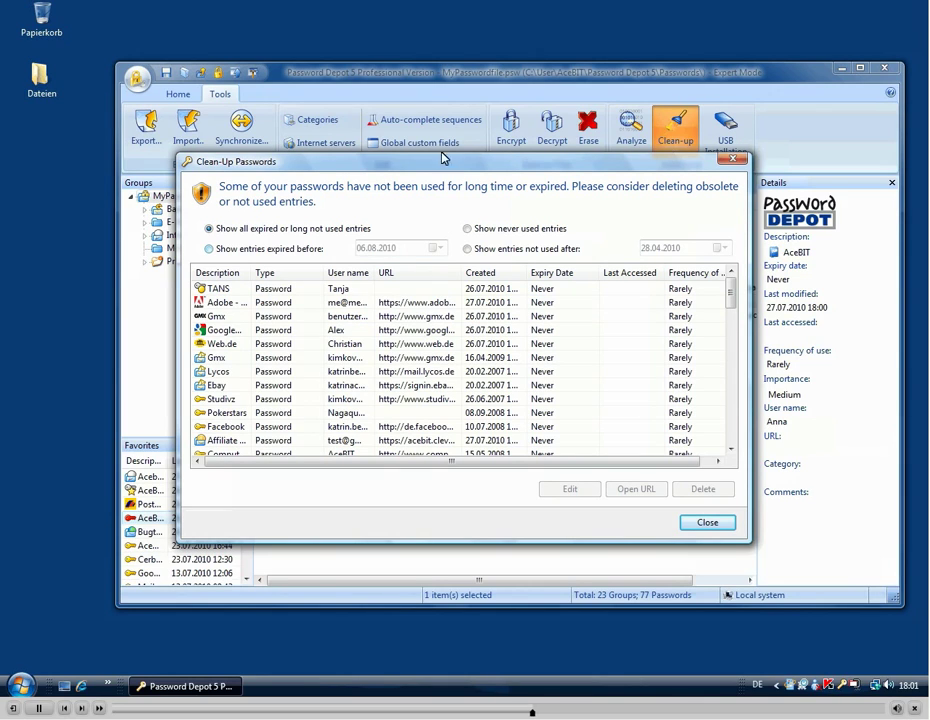
click(209, 248)
click(468, 229)
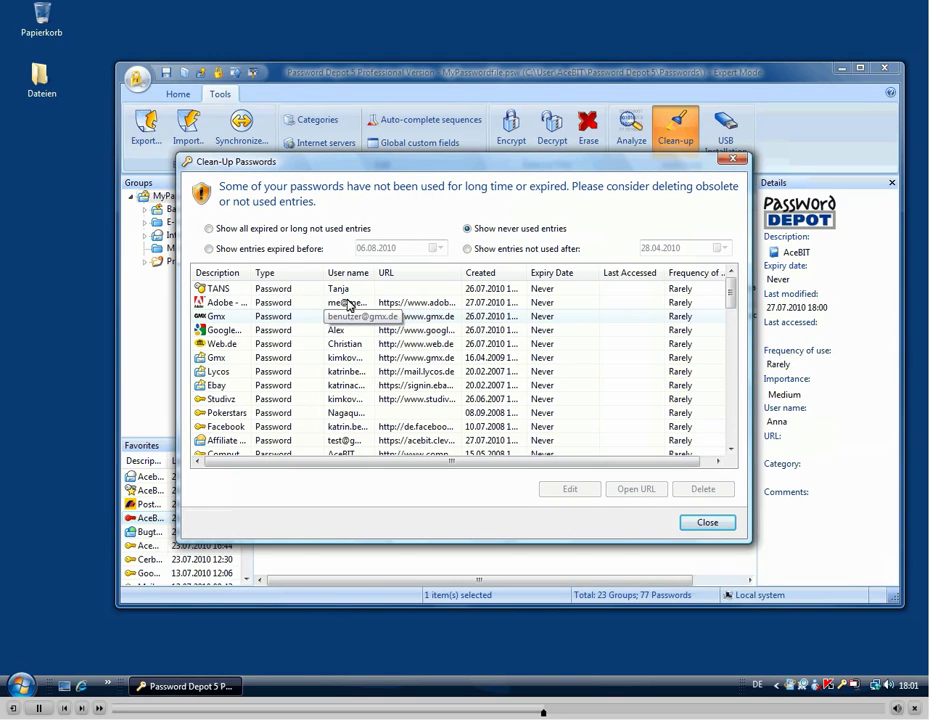
click(348, 318)
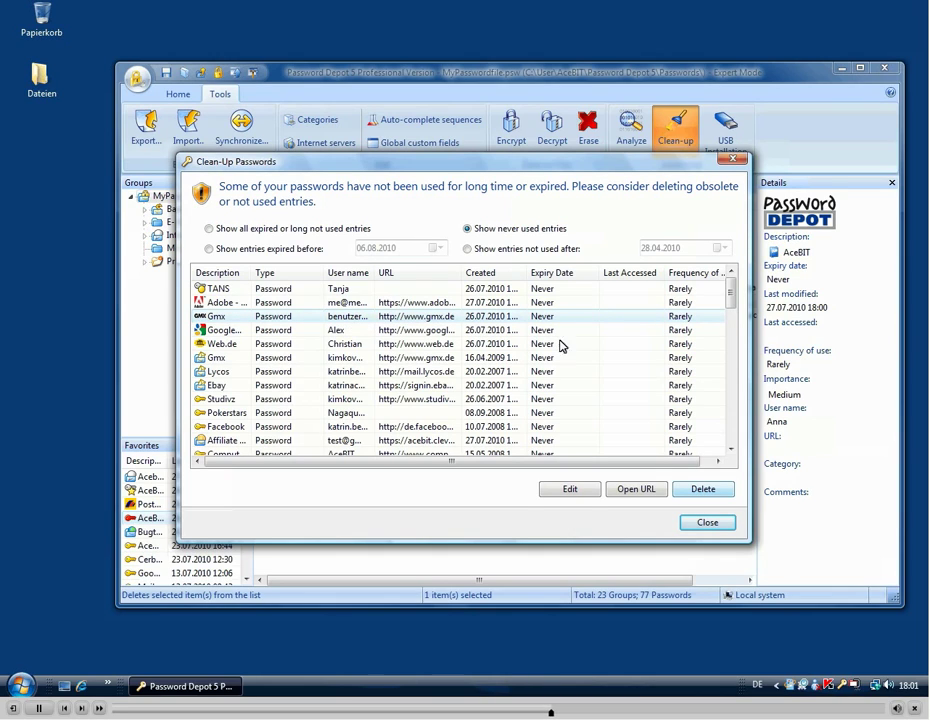
click(701, 490)
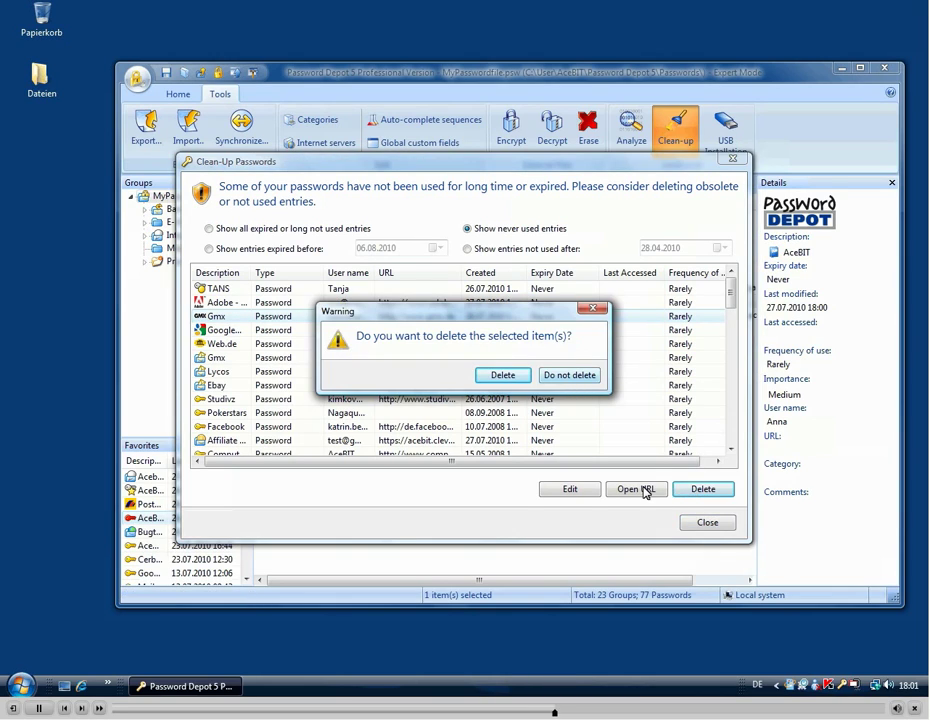
click(566, 377)
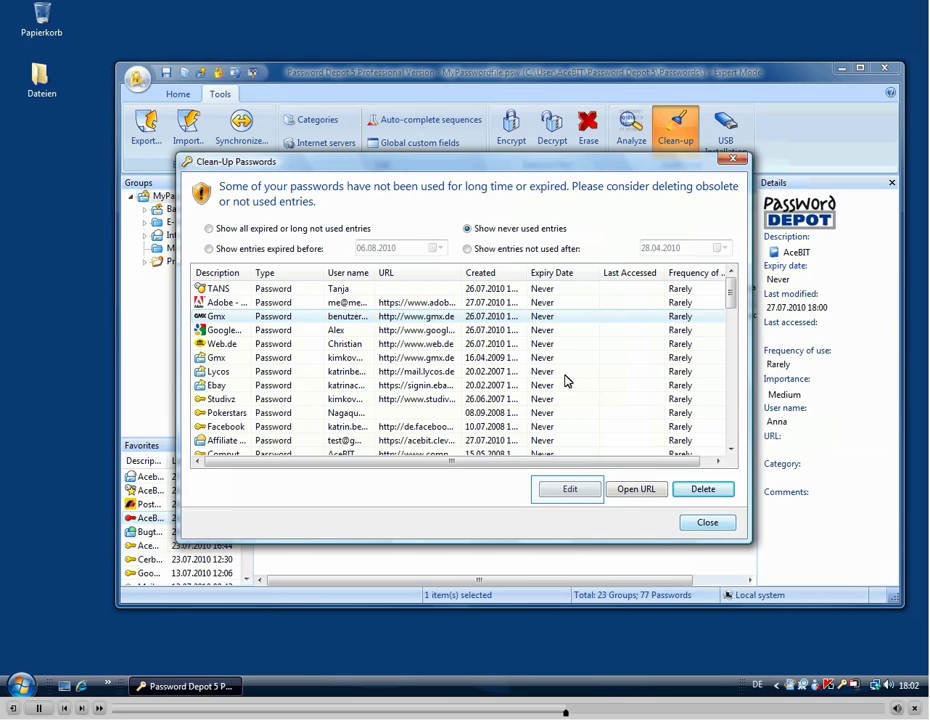
click(707, 523)
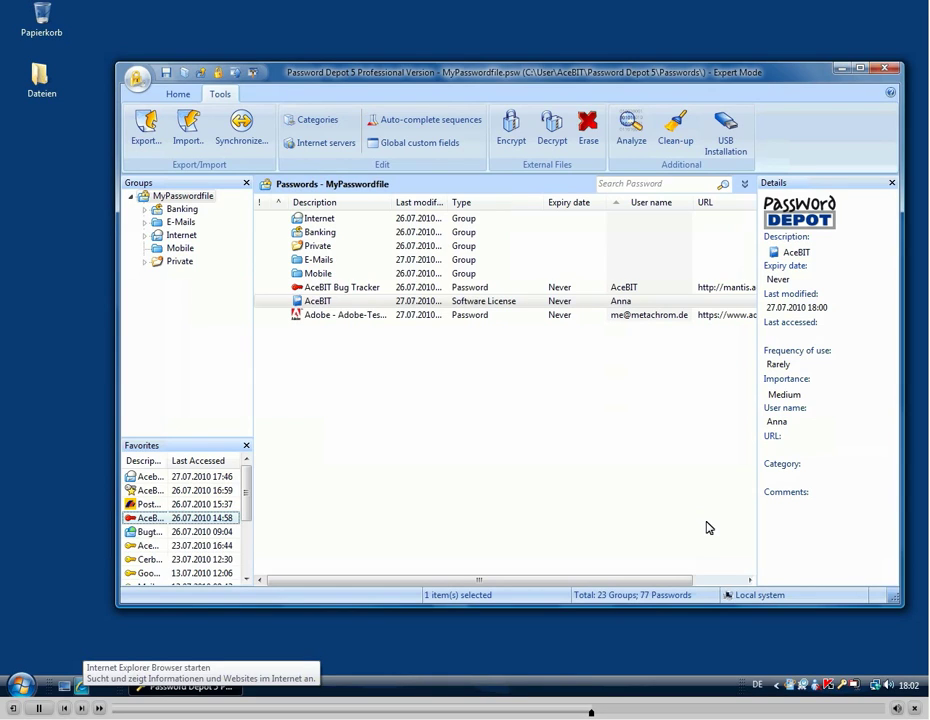
click(82, 686)
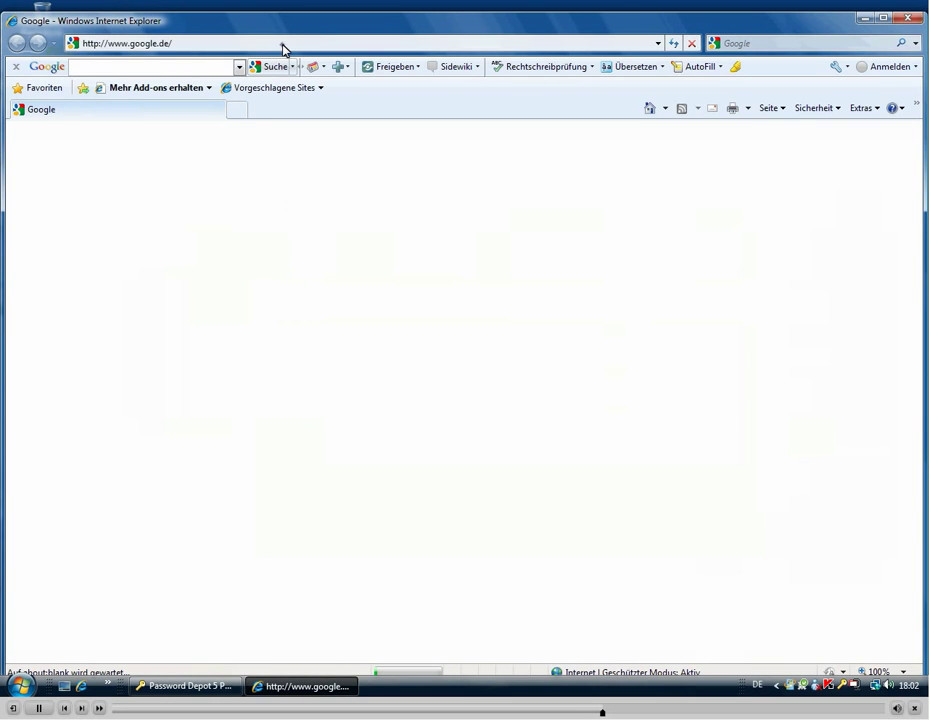
click(282, 44)
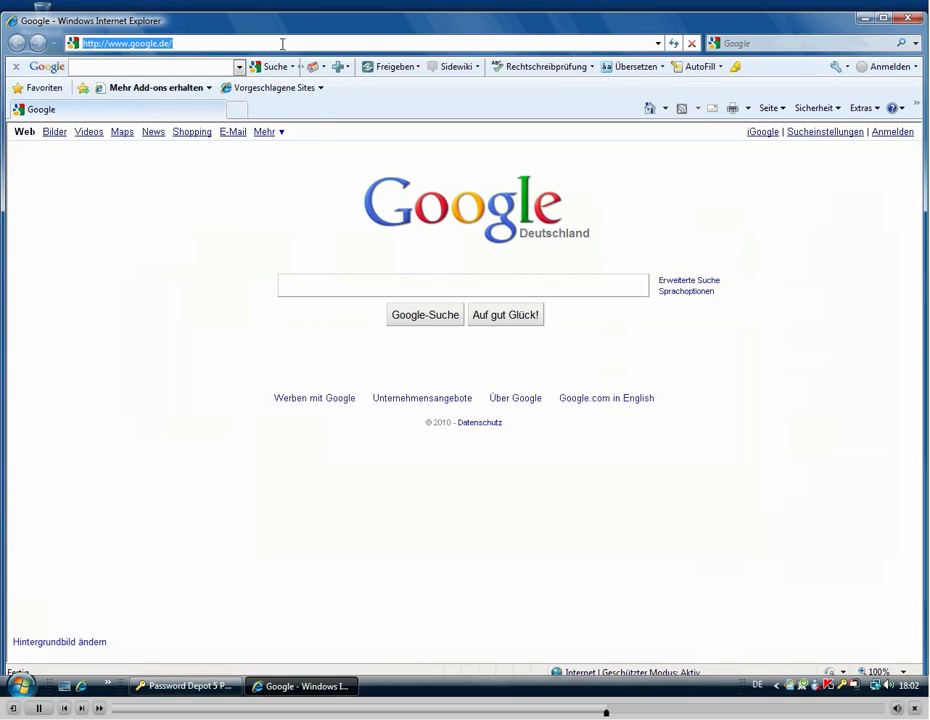
text(www.acebit.com/forum)
key(Return)
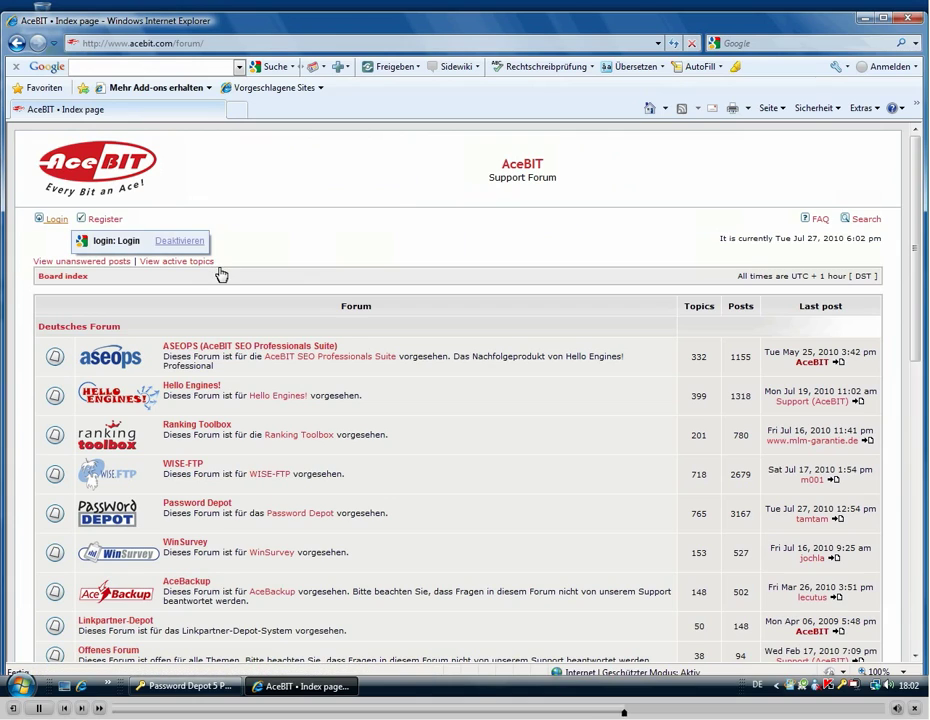
click(55, 219)
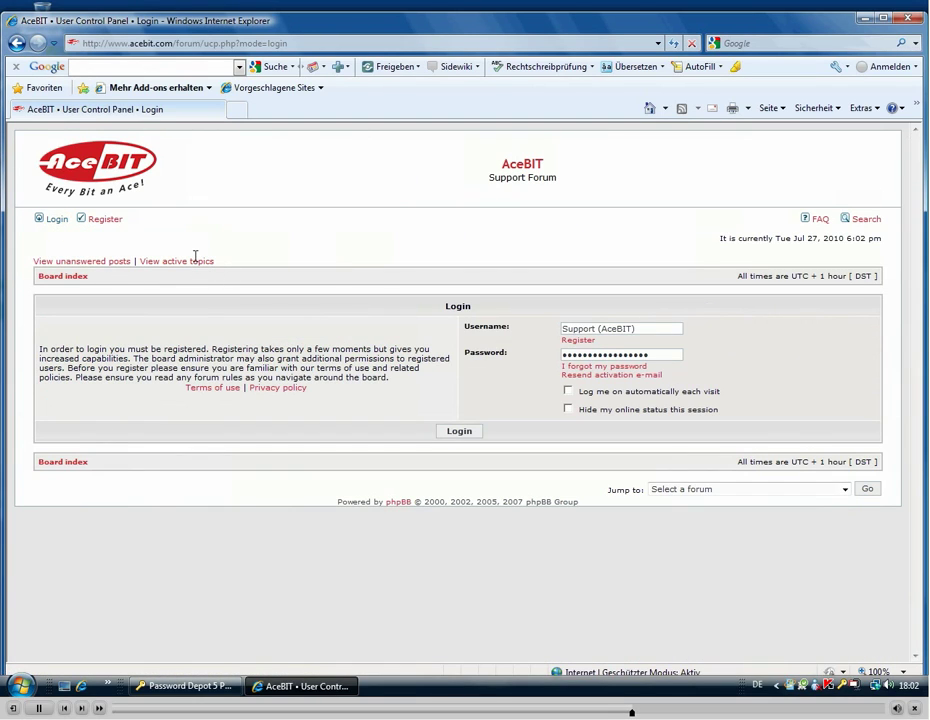
Focus the forum's Username field, then bring Password Depot back in front from the taskbar.
click(596, 331)
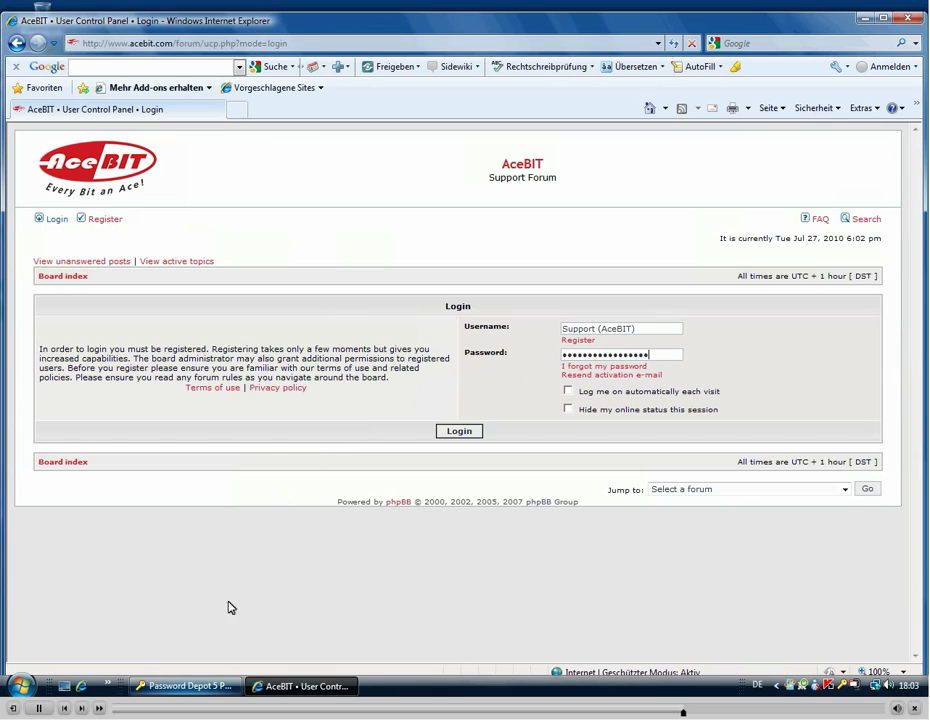
click(180, 686)
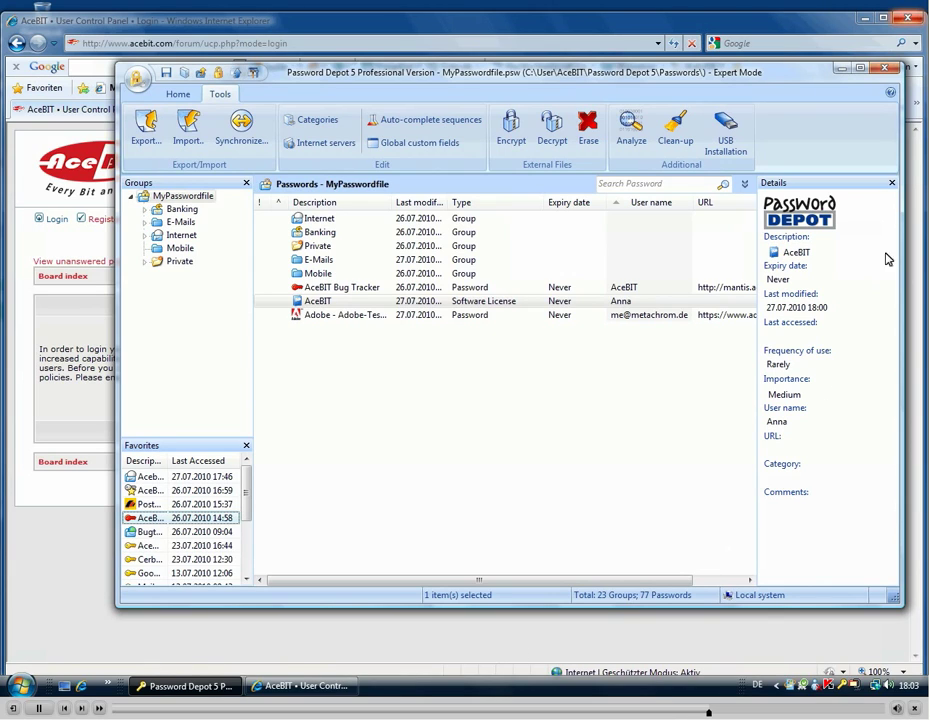
Close Internet Explorer, switch Password Depot into Top bar mode, and expand the bar's dropdown.
click(913, 17)
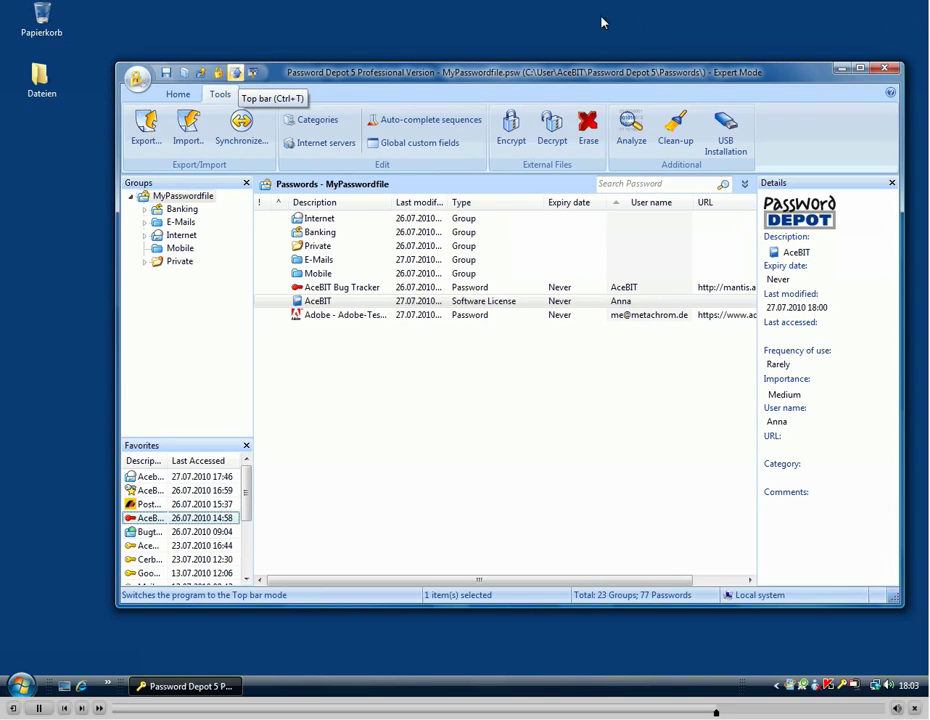
click(237, 74)
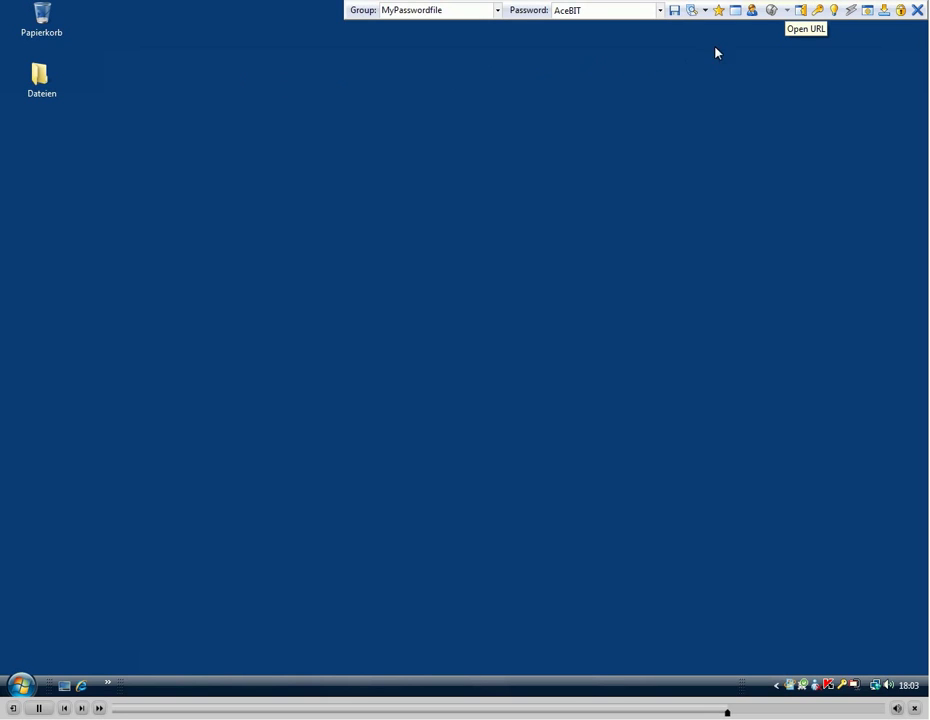
click(786, 12)
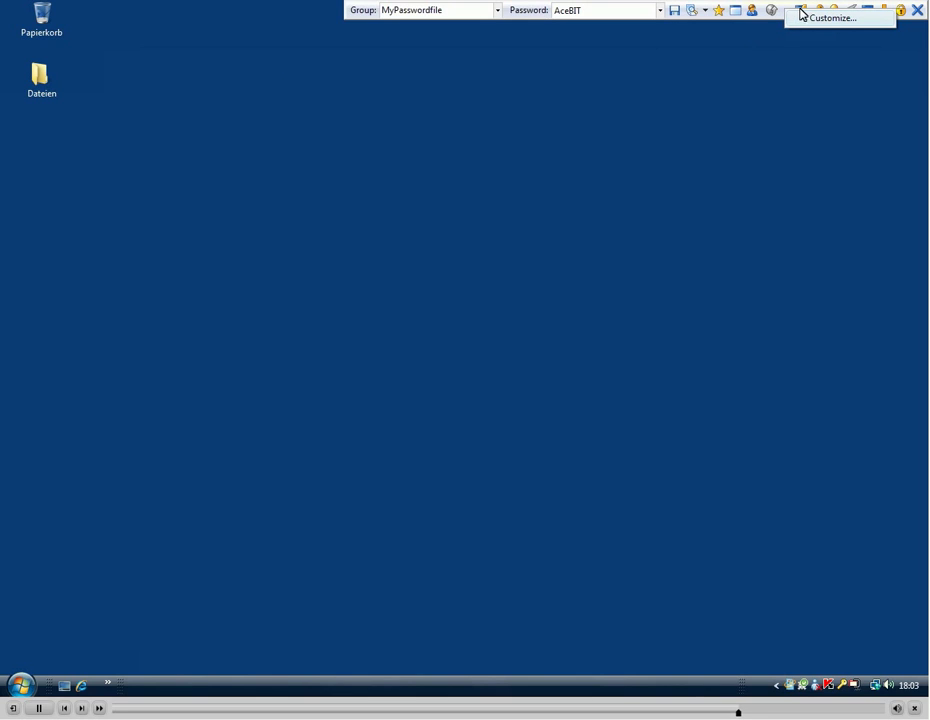
In the top bar customization, add the New Password command to the bar.
click(817, 20)
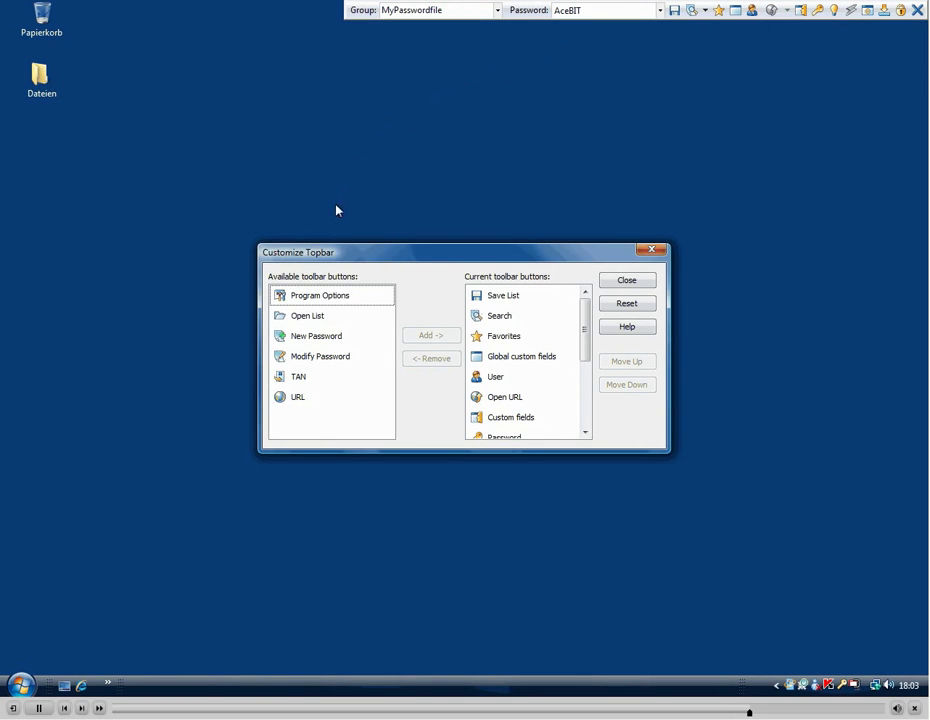
click(320, 296)
click(313, 317)
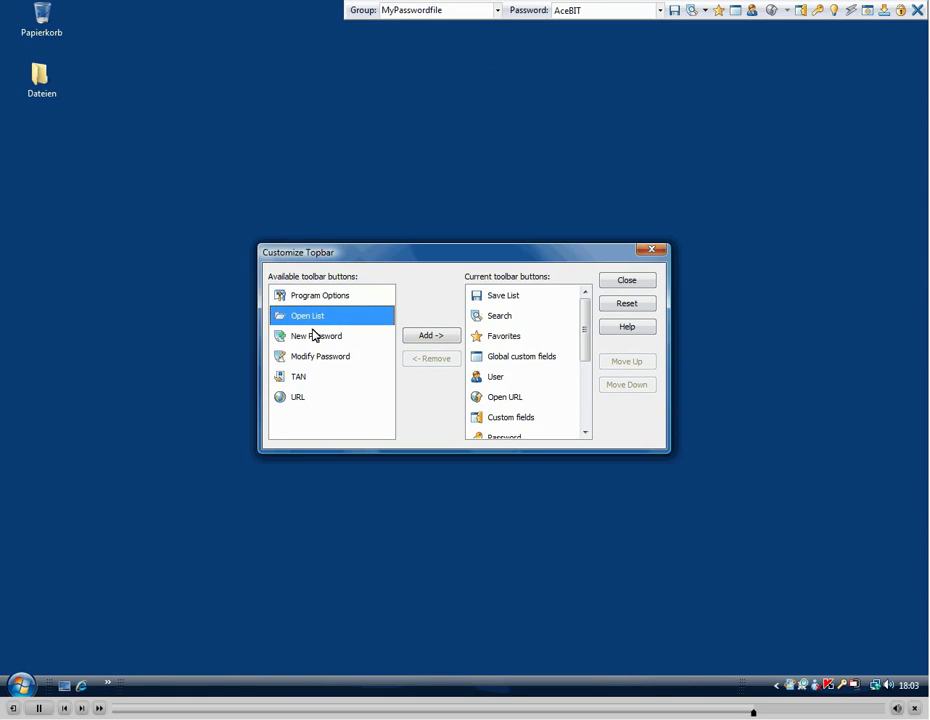
click(315, 341)
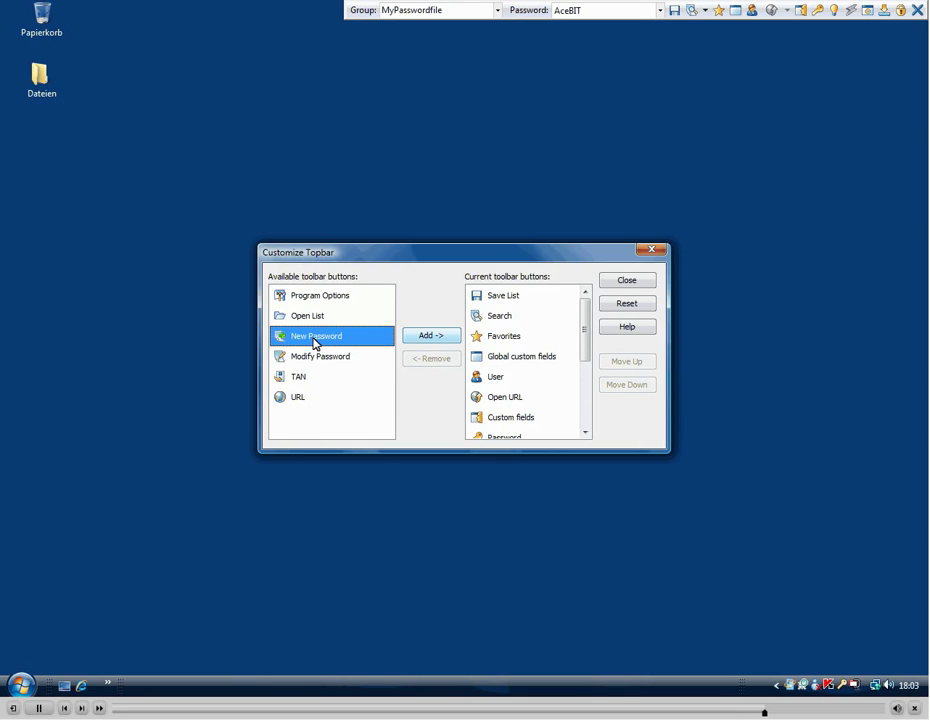
click(428, 338)
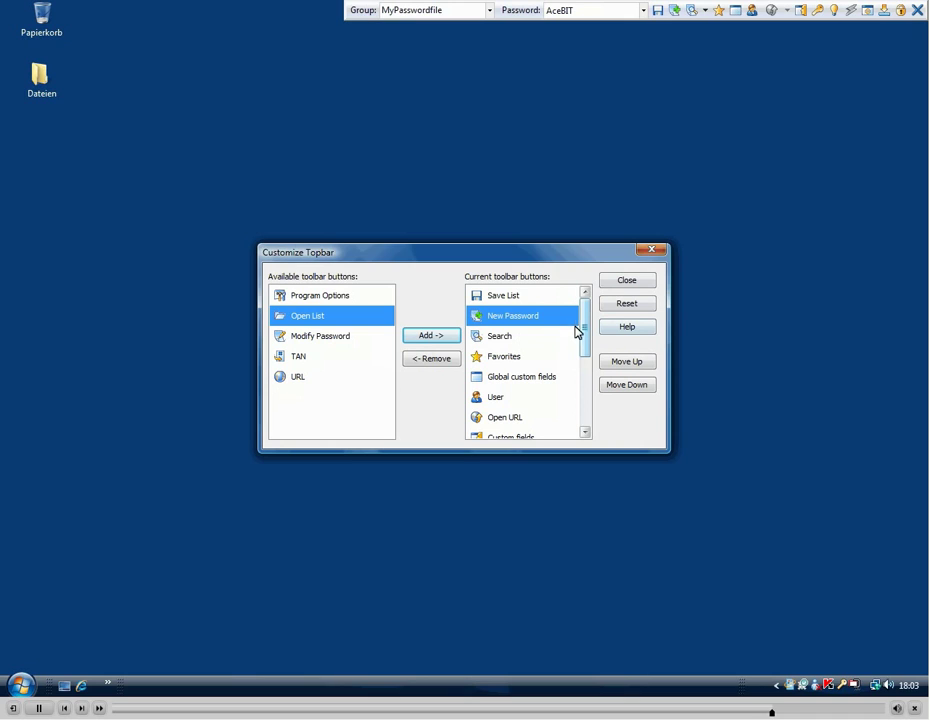
Remove the Suggest command from the top bar's current commands.
drag(583, 326, 581, 377)
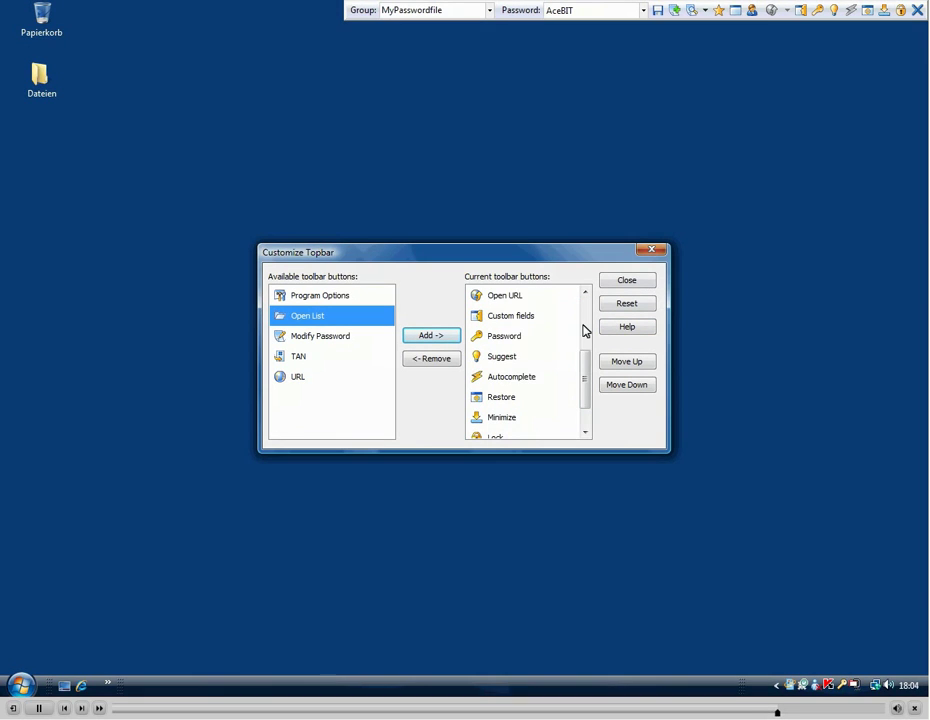
click(520, 380)
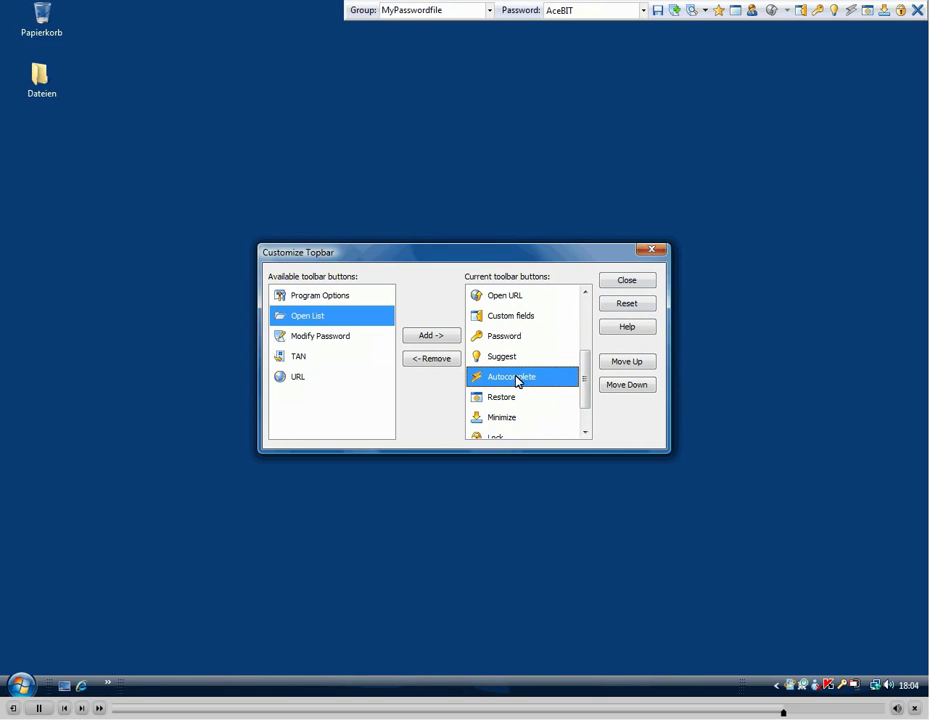
click(508, 360)
click(445, 360)
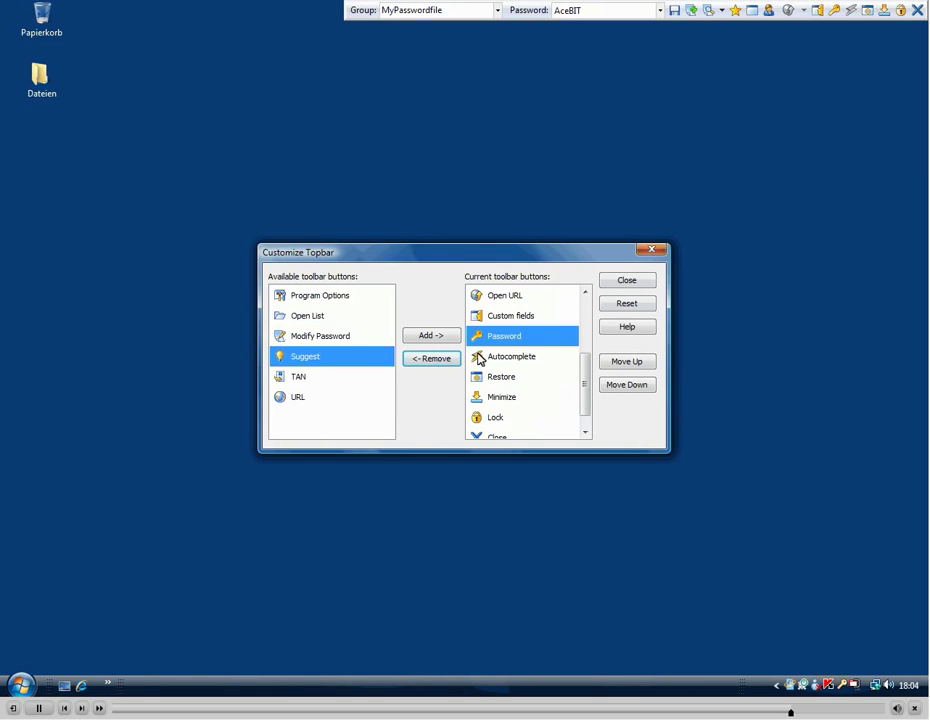
Move Custom fields ahead of Open URL and Autocomplete below Minimize, then close customization.
click(507, 318)
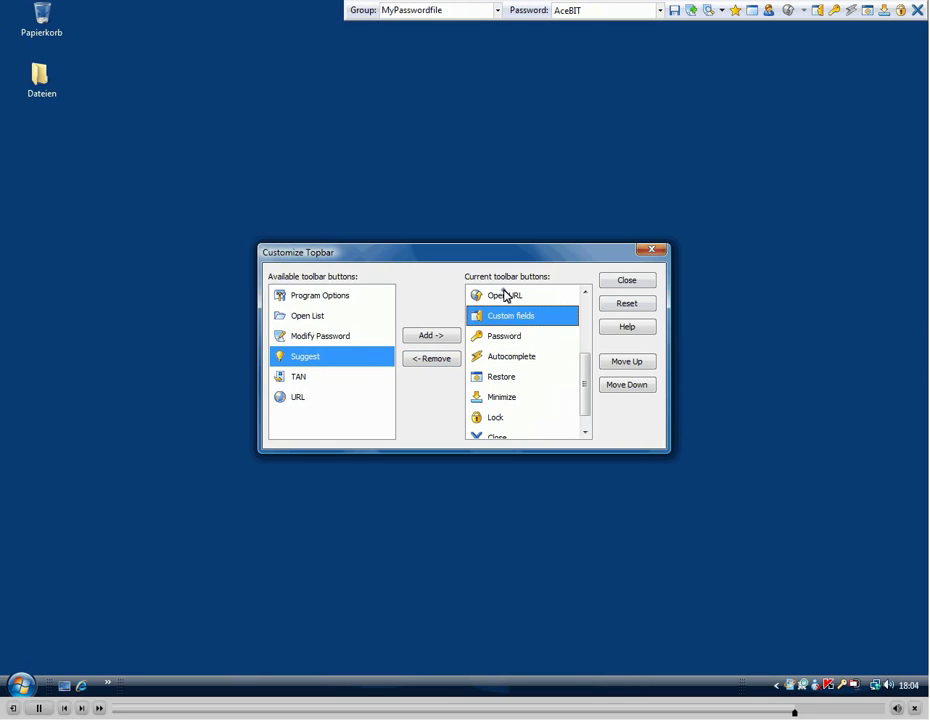
click(505, 295)
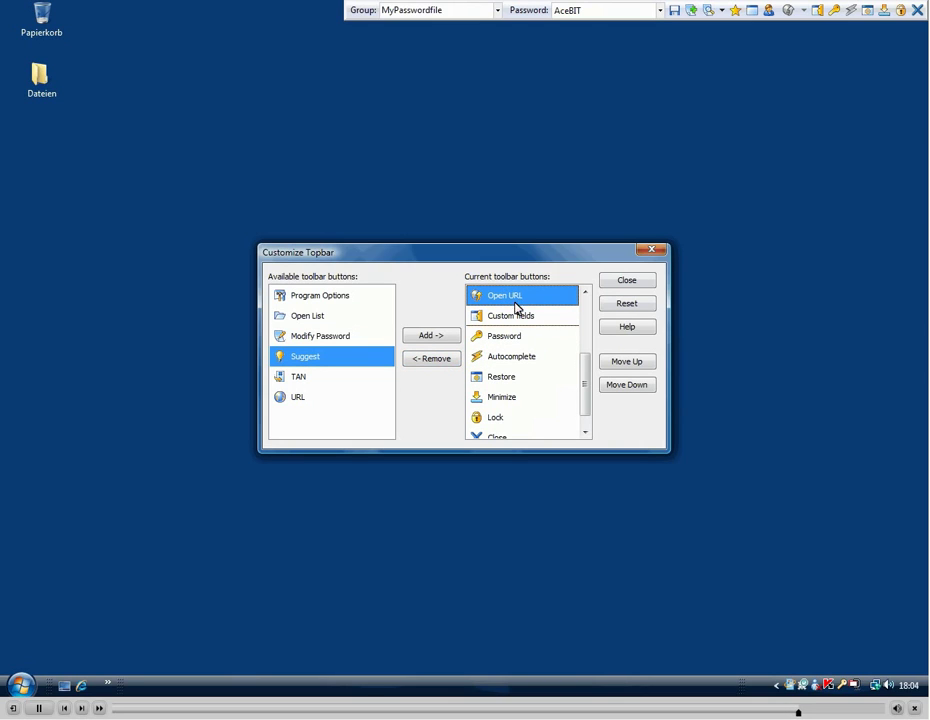
click(516, 321)
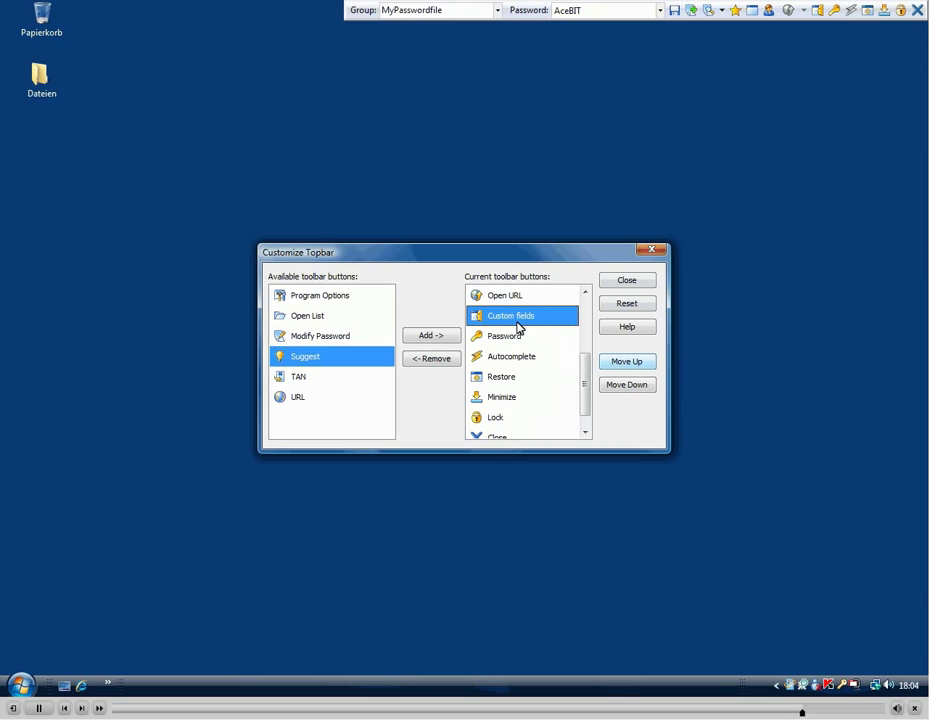
click(618, 365)
click(550, 357)
click(632, 384)
click(617, 388)
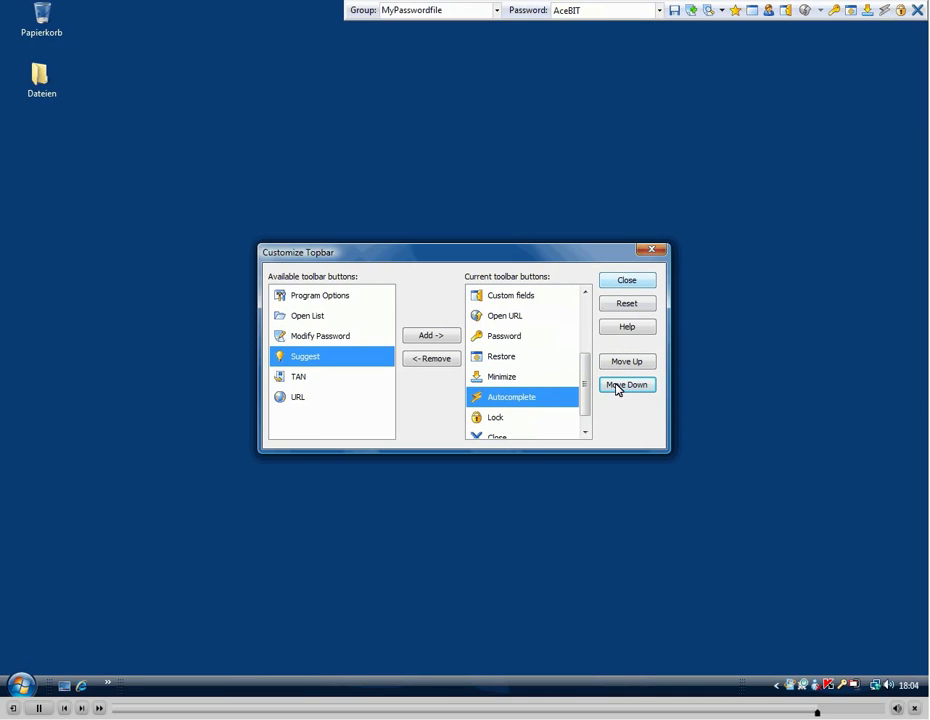
click(624, 281)
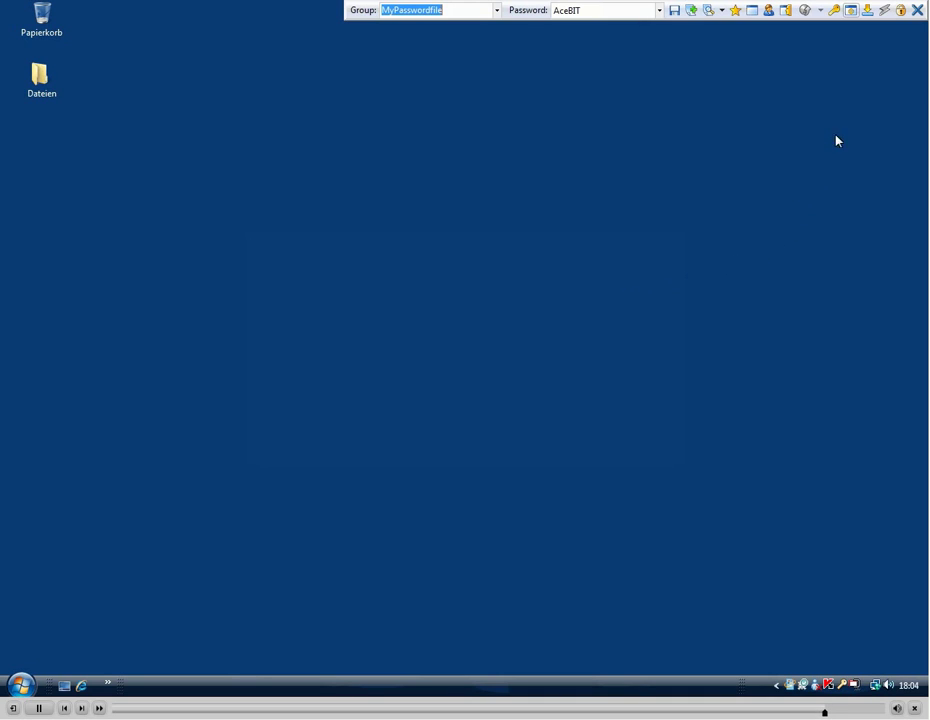
Leave top bar mode to restore the full MyPasswordfile main window.
click(851, 10)
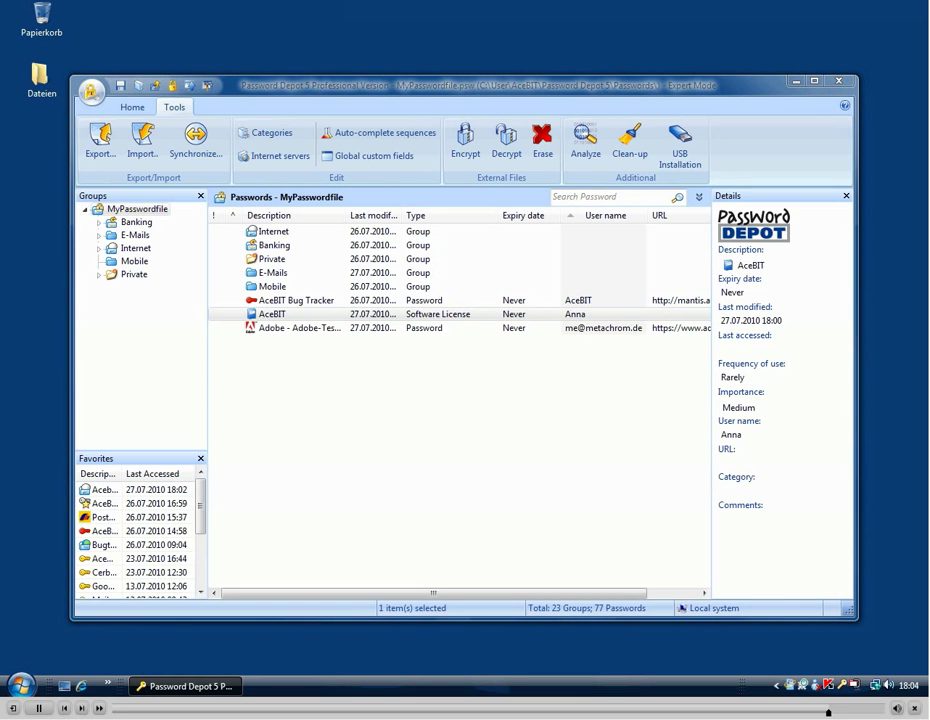